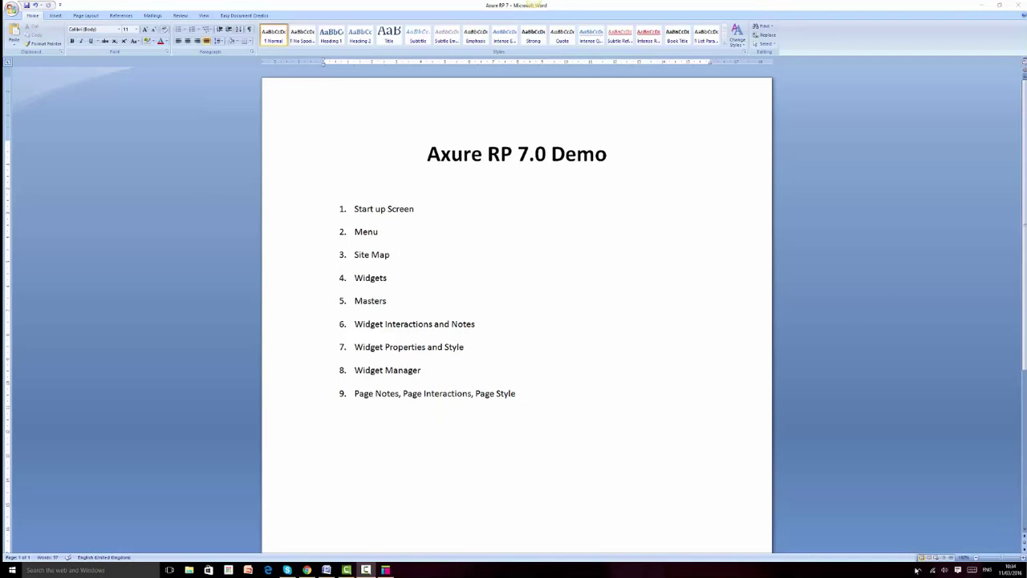
Switch from the Word demo topic list to the untitled Axure RP project.
click(385, 569)
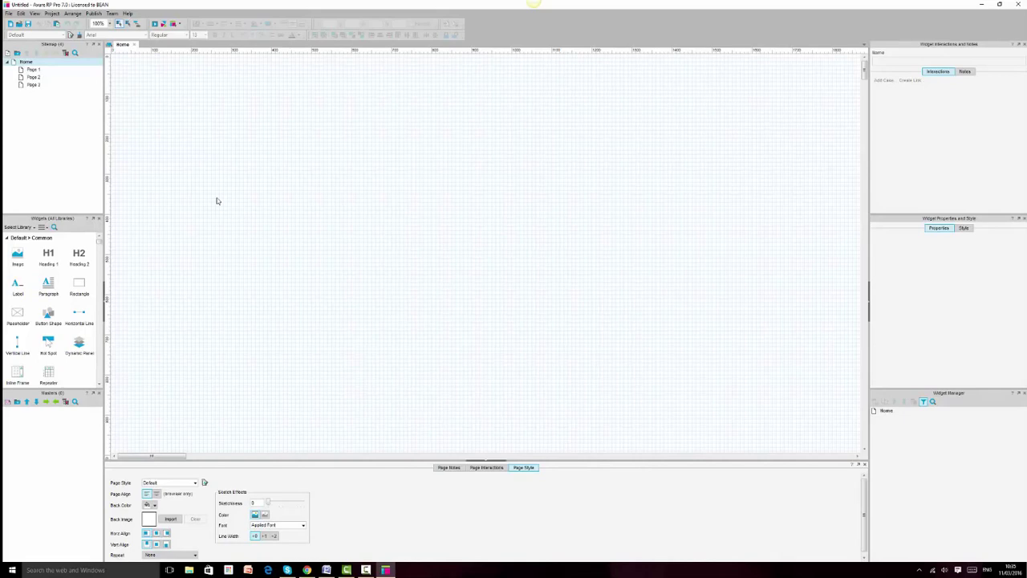
Flip to Word and back, then browse Axure's File, View, Project and Team menus.
click(327, 569)
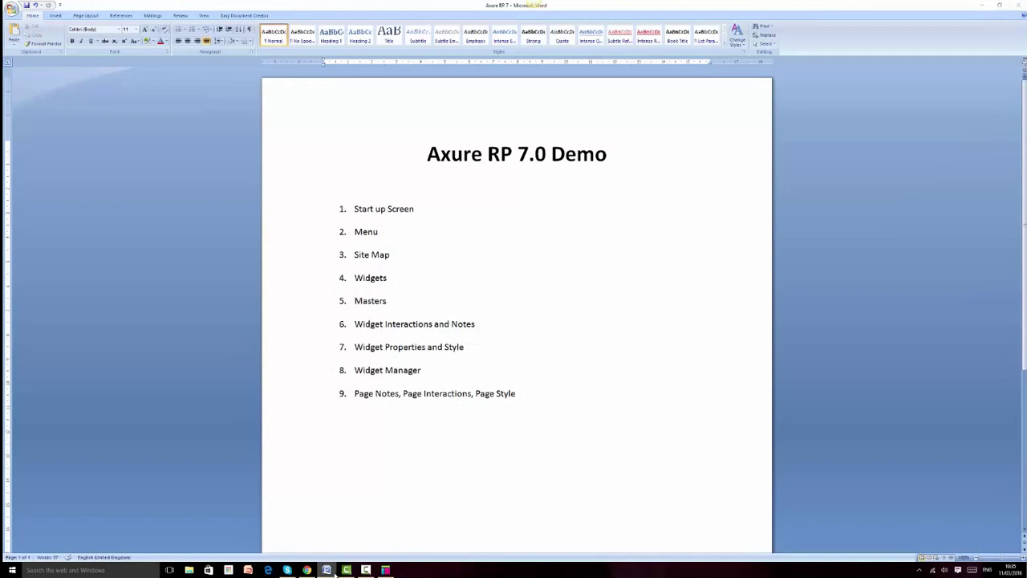
click(327, 569)
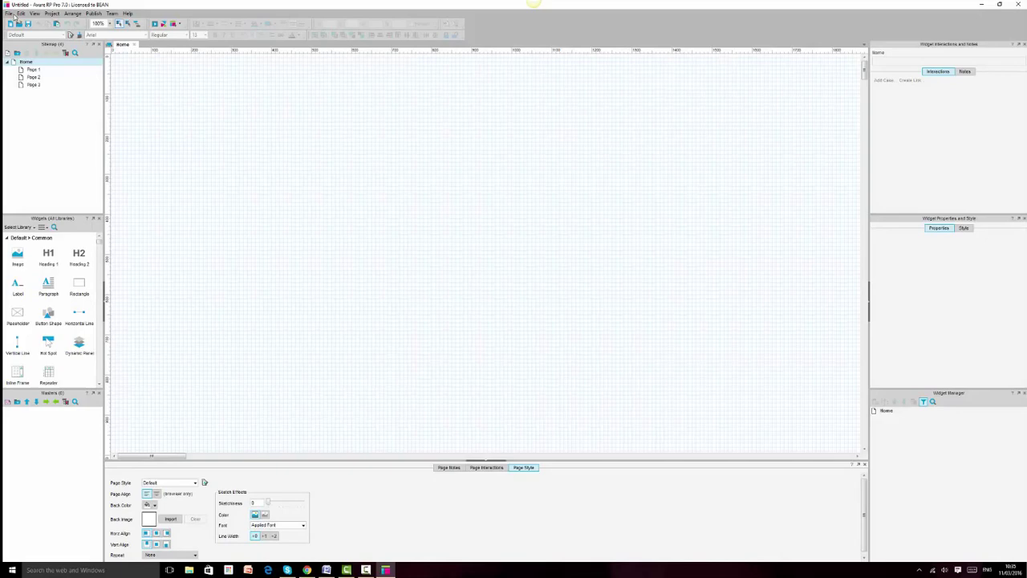
click(12, 14)
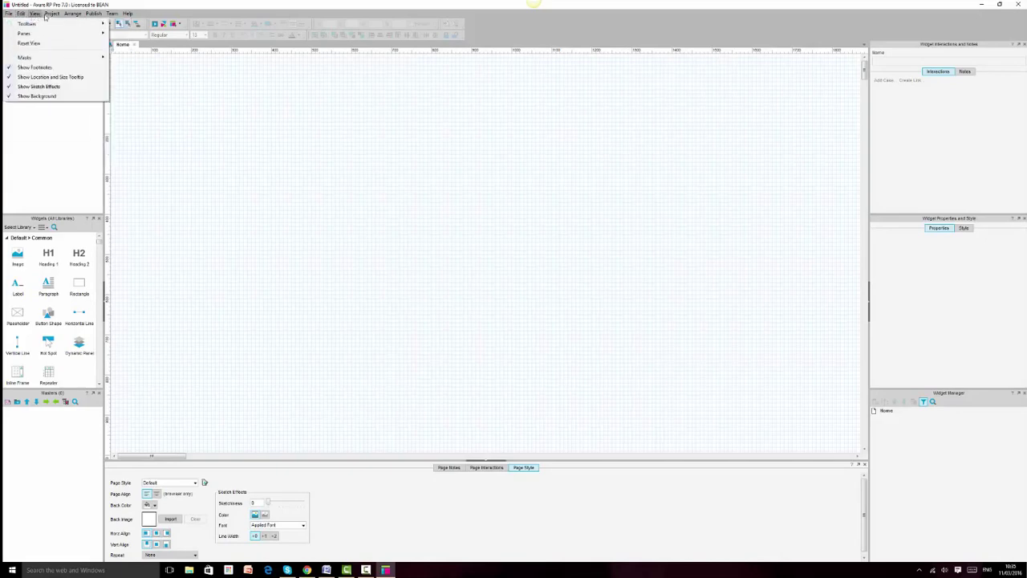
mouse_move(48, 15)
mouse_move(10, 13)
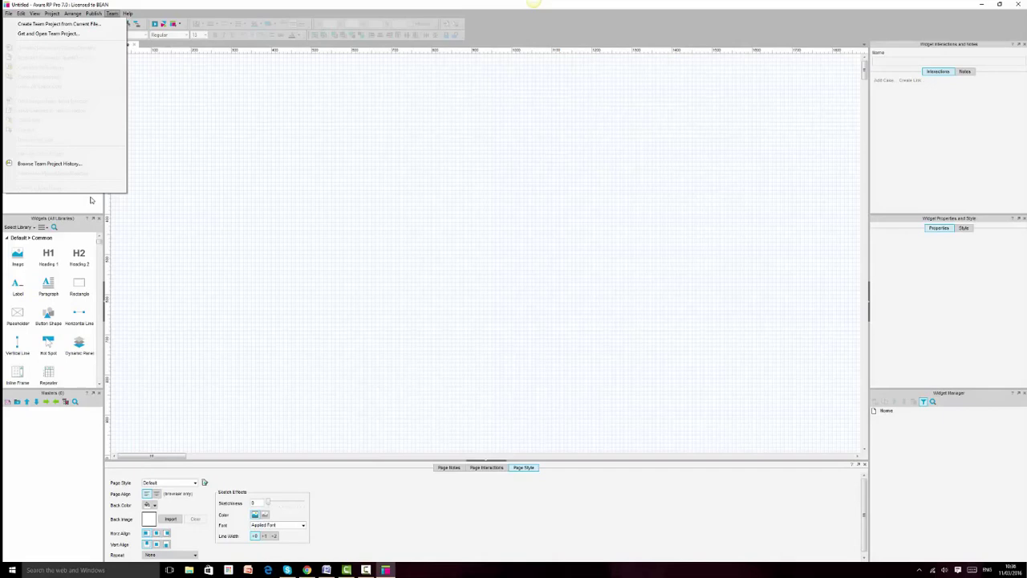
click(188, 135)
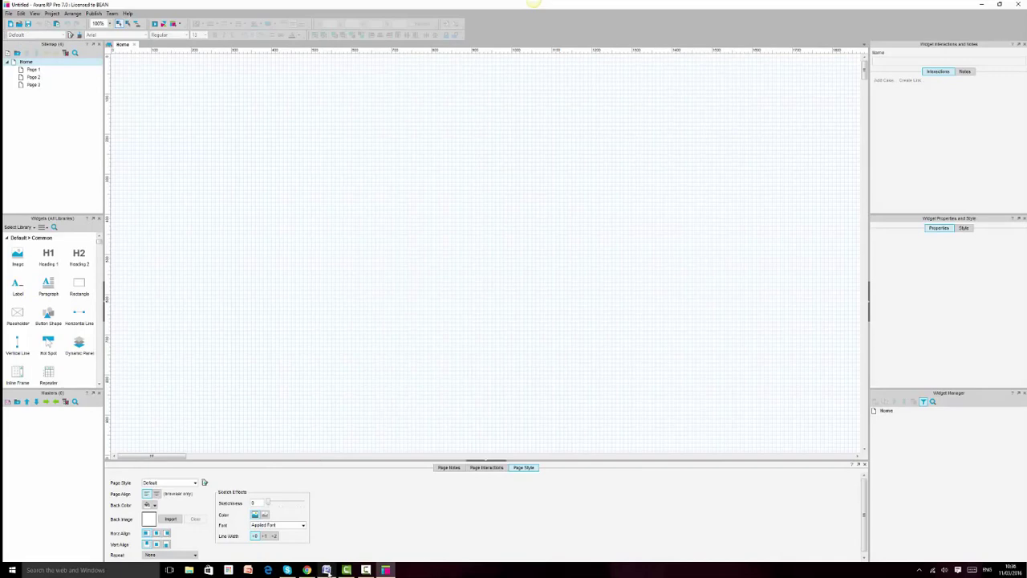
Glance at the Word demo outline and return to the Axure workspace.
click(326, 569)
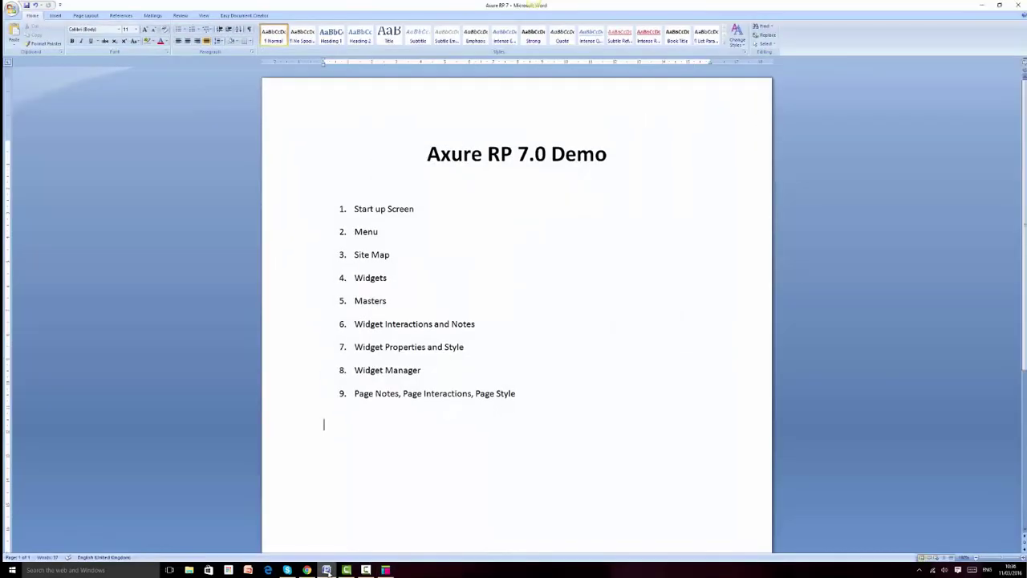
click(326, 569)
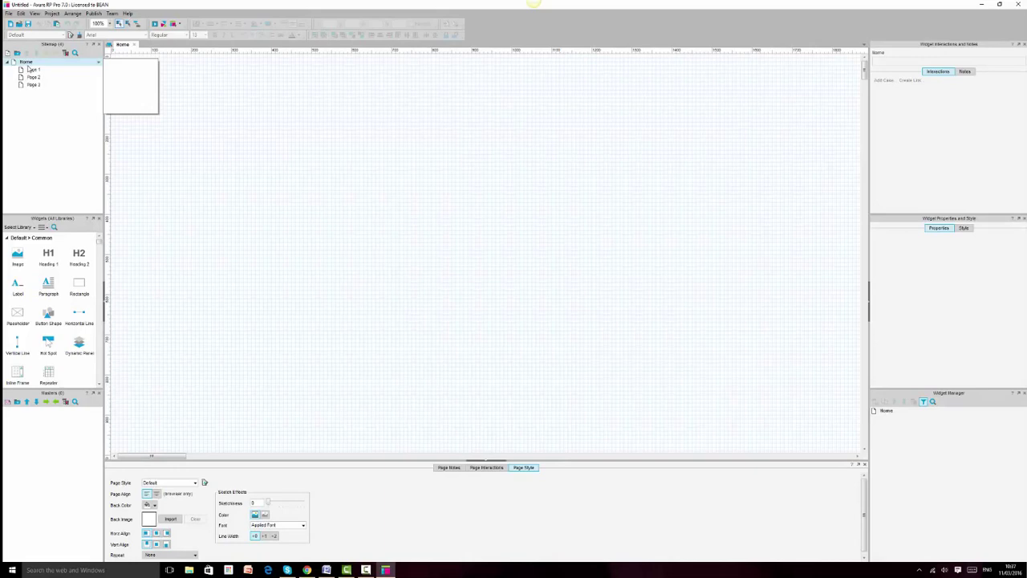
Delete Page 1–3 and the original Home page from the sitemap.
click(32, 71)
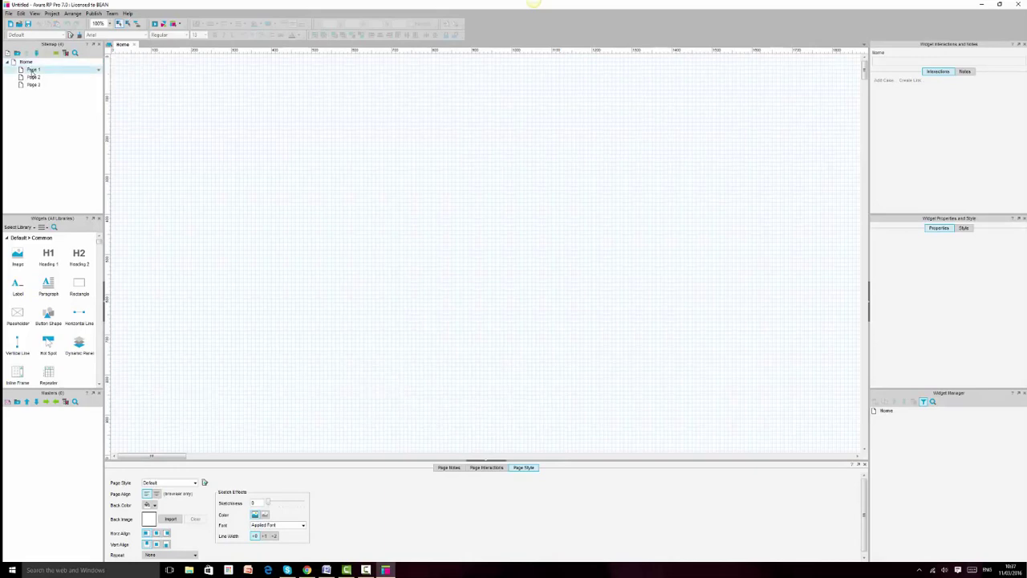
key(Delete)
key(Delete)
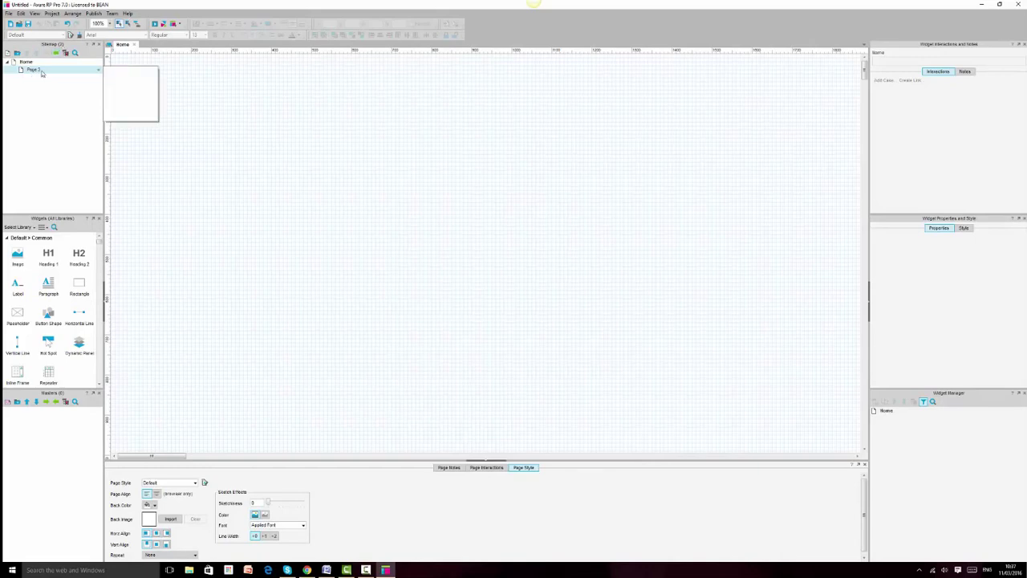
key(Delete)
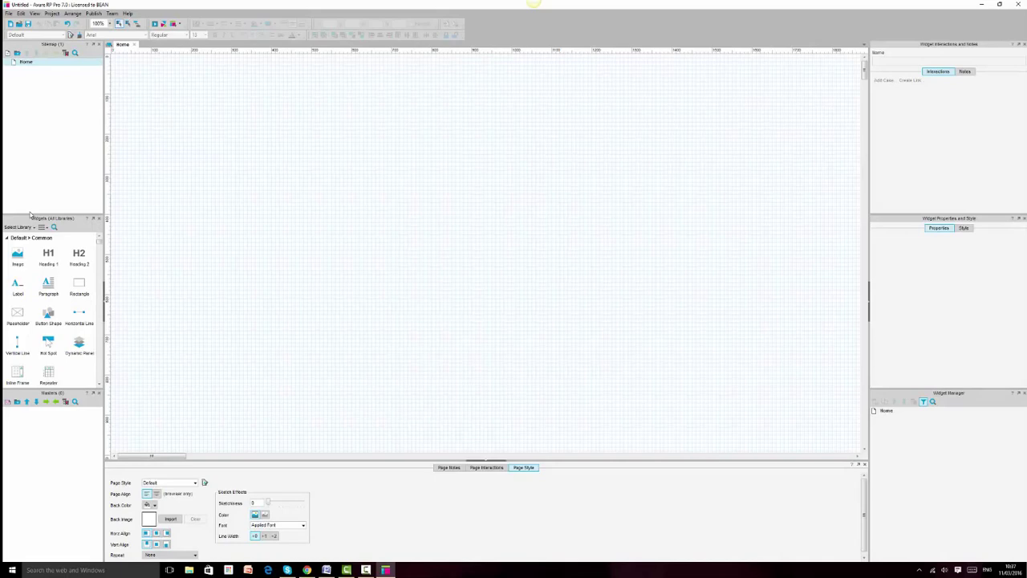
click(25, 62)
key(BackSpace)
click(23, 85)
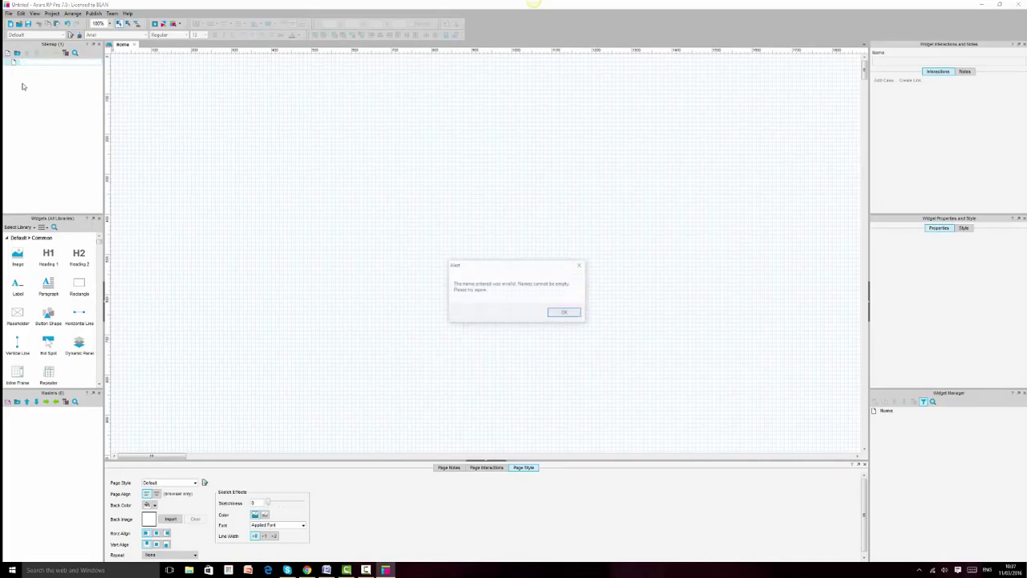
click(564, 312)
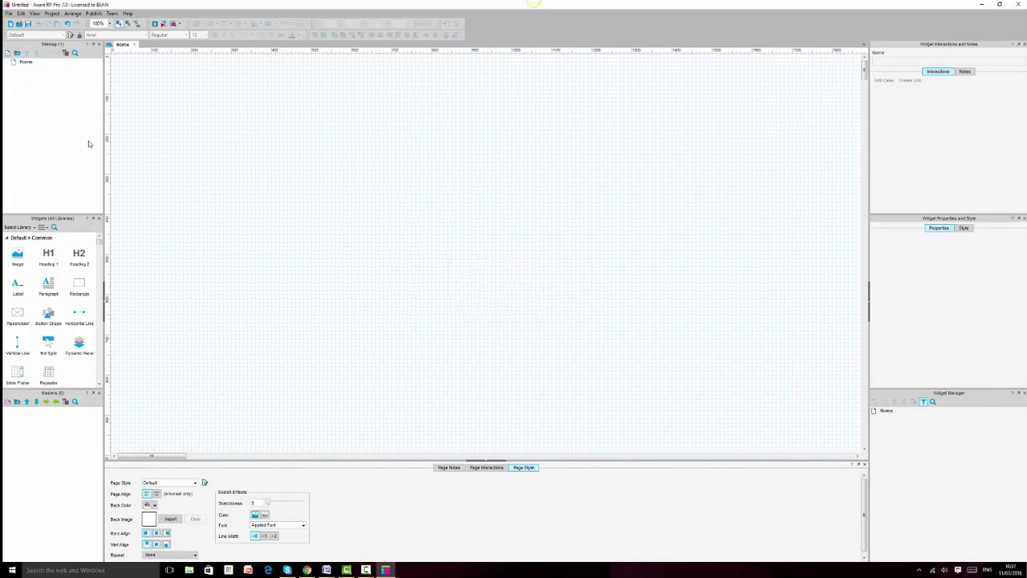
key(Delete)
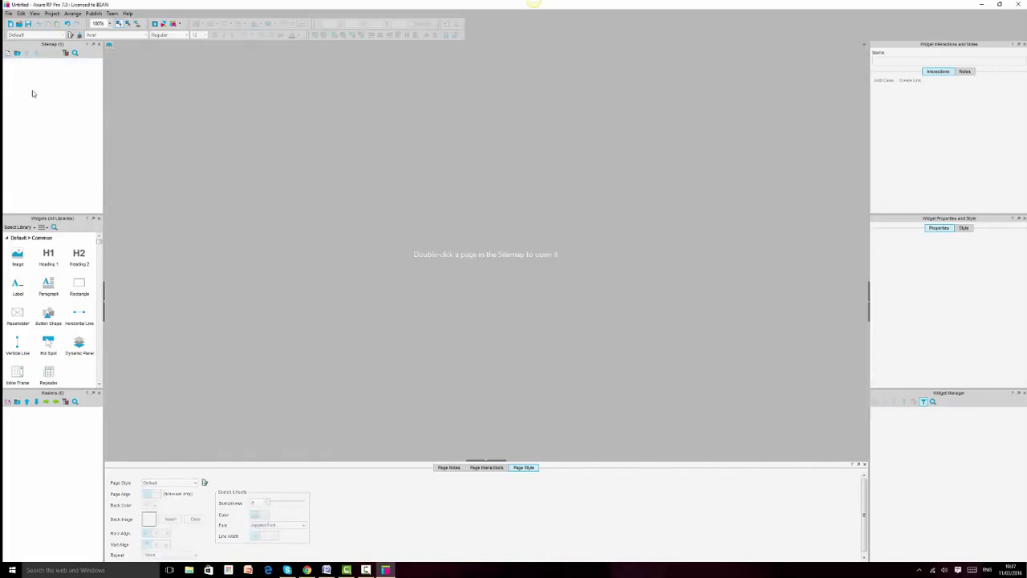
Add a new page named Home and open it on the canvas.
click(7, 53)
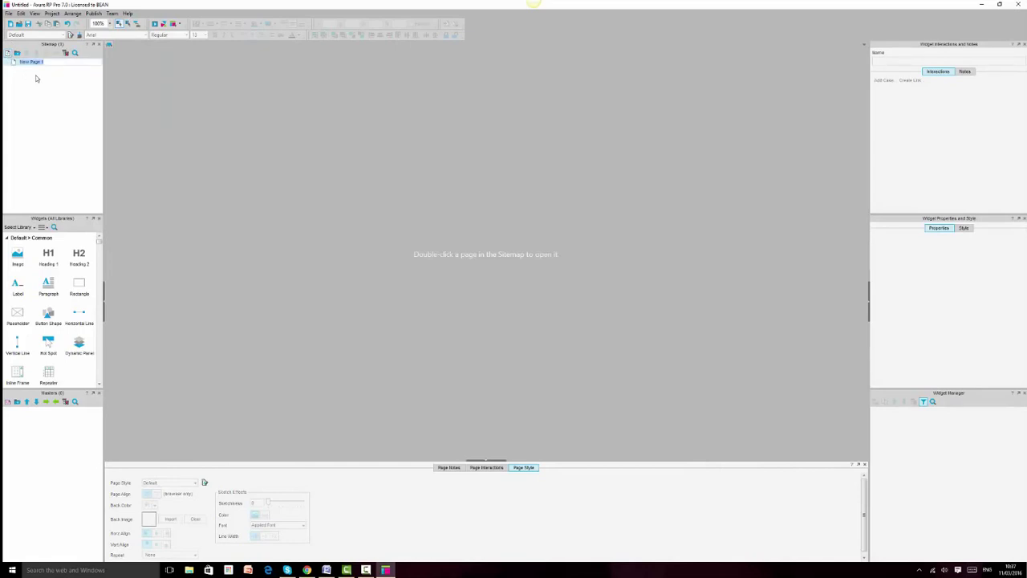
text(Home)
click(36, 78)
double_click(35, 64)
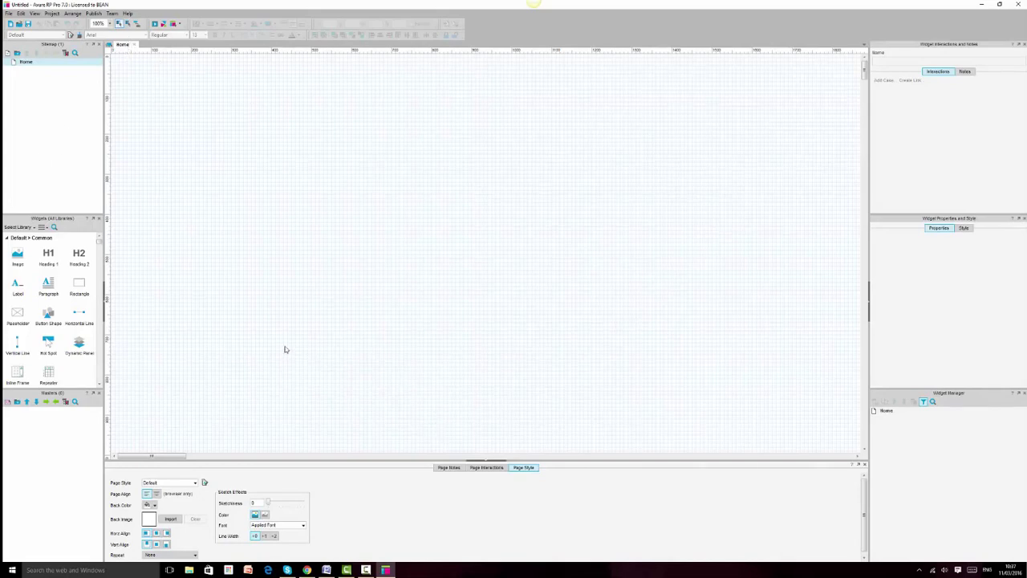
Minimize Word and preview the Default and Flow widget libraries.
click(326, 570)
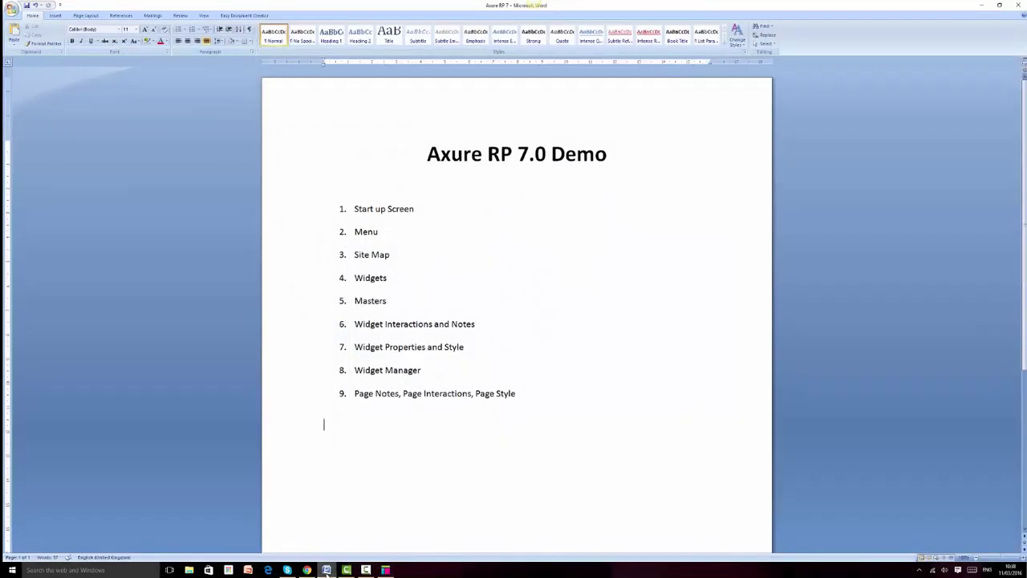
click(327, 570)
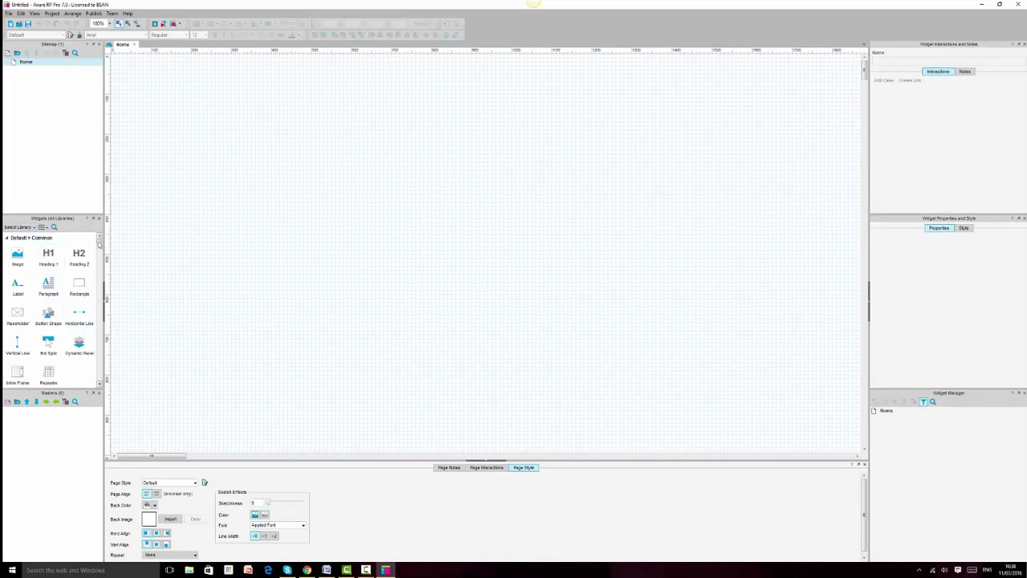
mouse_move(99, 242)
mouse_down()
mouse_move(100, 265)
mouse_move(100, 243)
mouse_up()
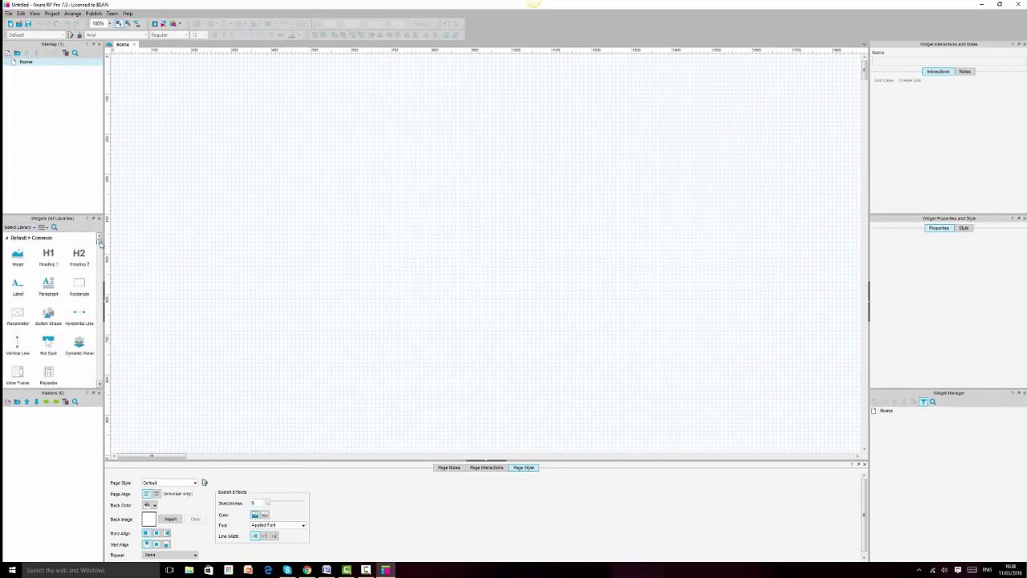
click(33, 227)
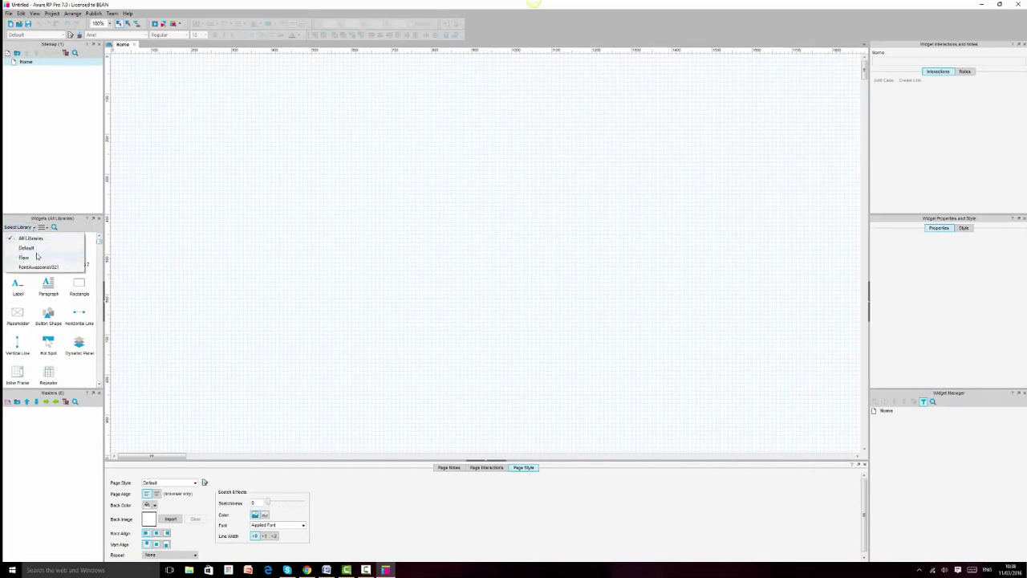
click(39, 249)
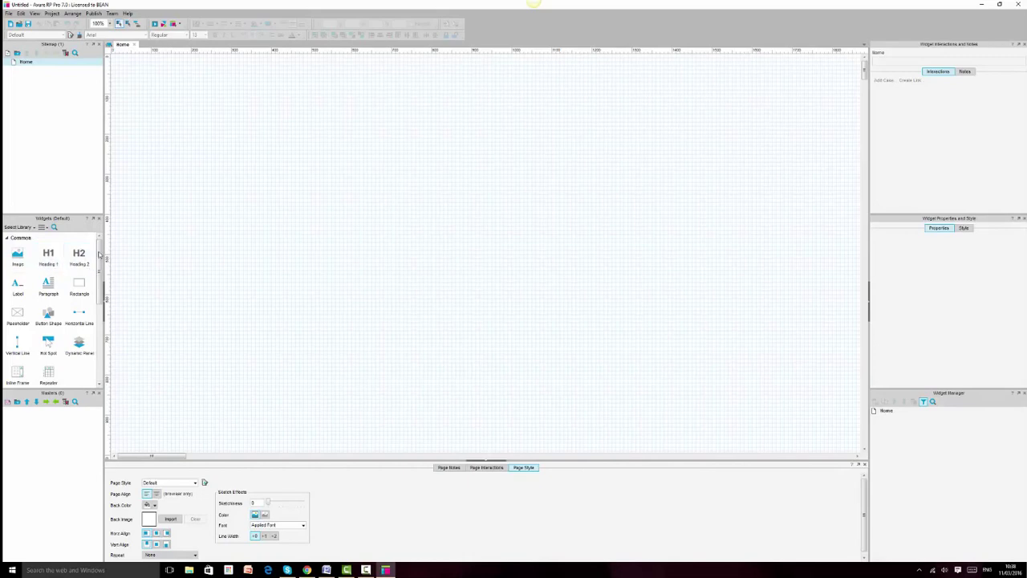
mouse_move(100, 253)
mouse_down()
mouse_move(101, 350)
mouse_move(101, 249)
mouse_up()
click(37, 227)
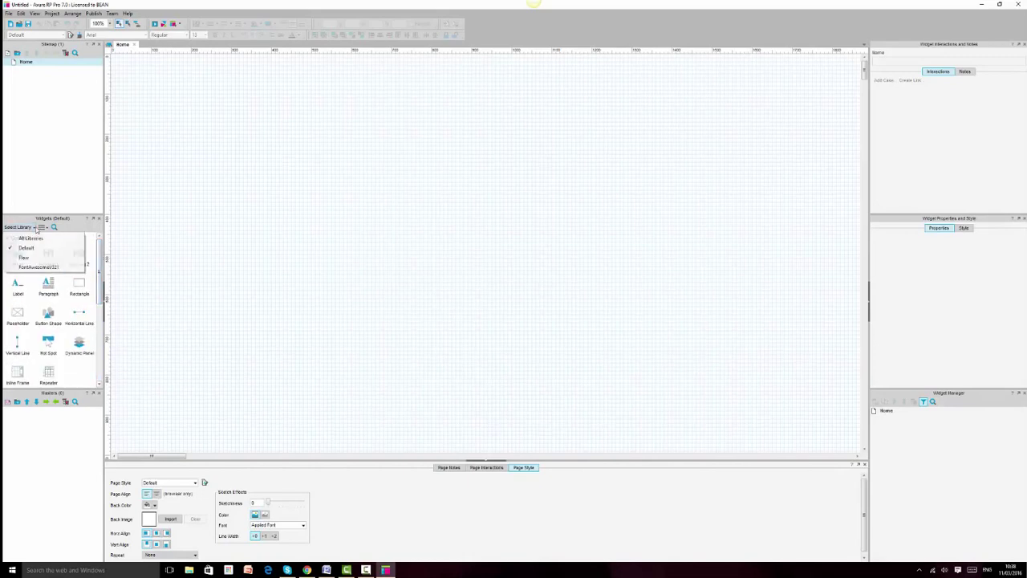
click(25, 257)
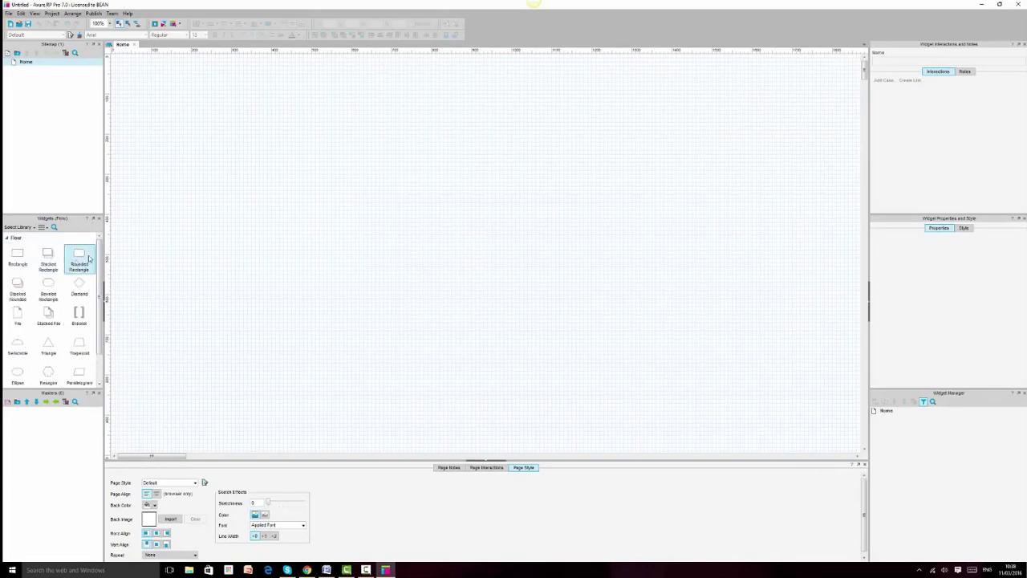
drag(99, 258, 98, 313)
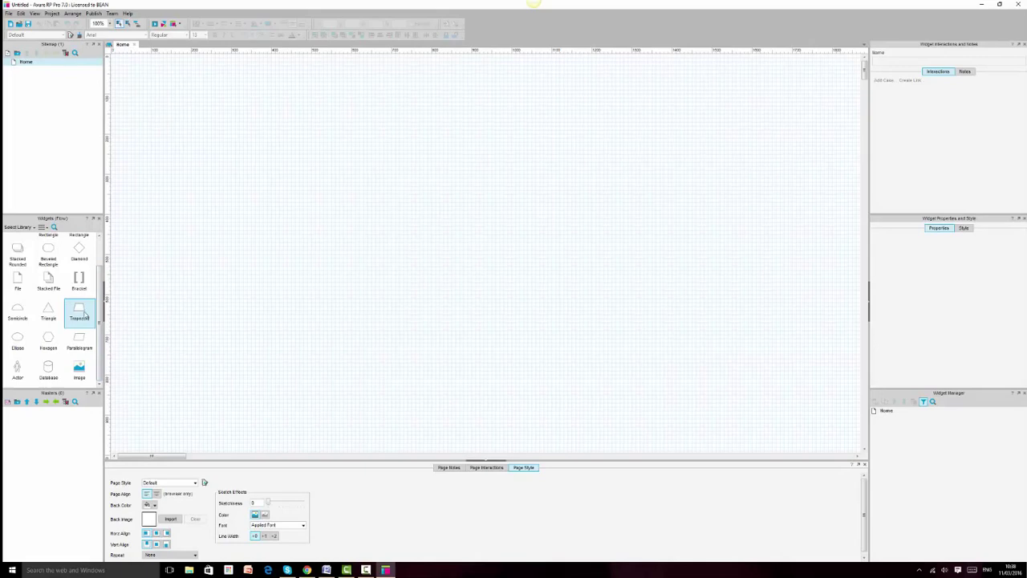
Switch the Widgets panel to the FontAwesome library and scroll through its icons.
click(19, 227)
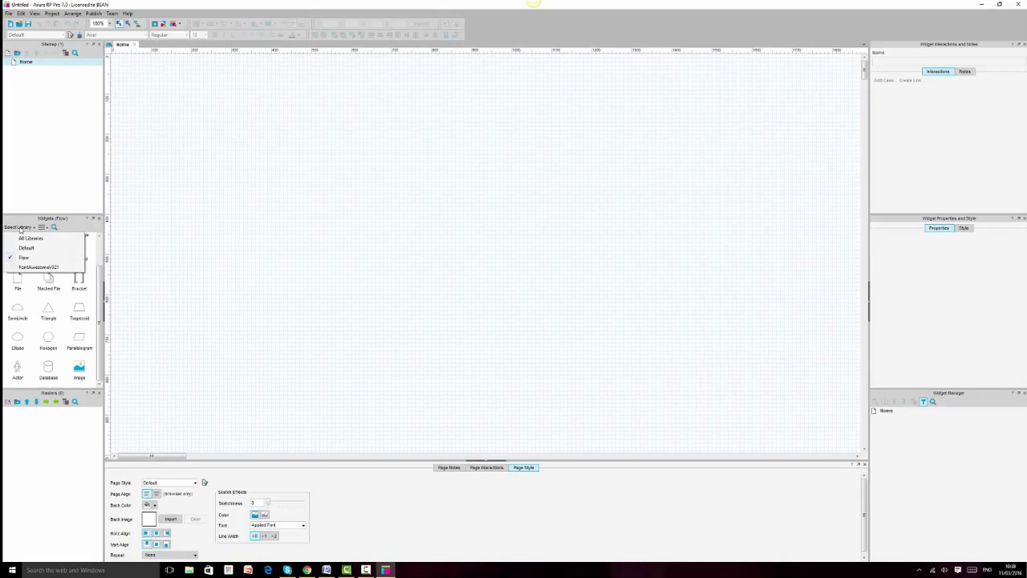
click(42, 227)
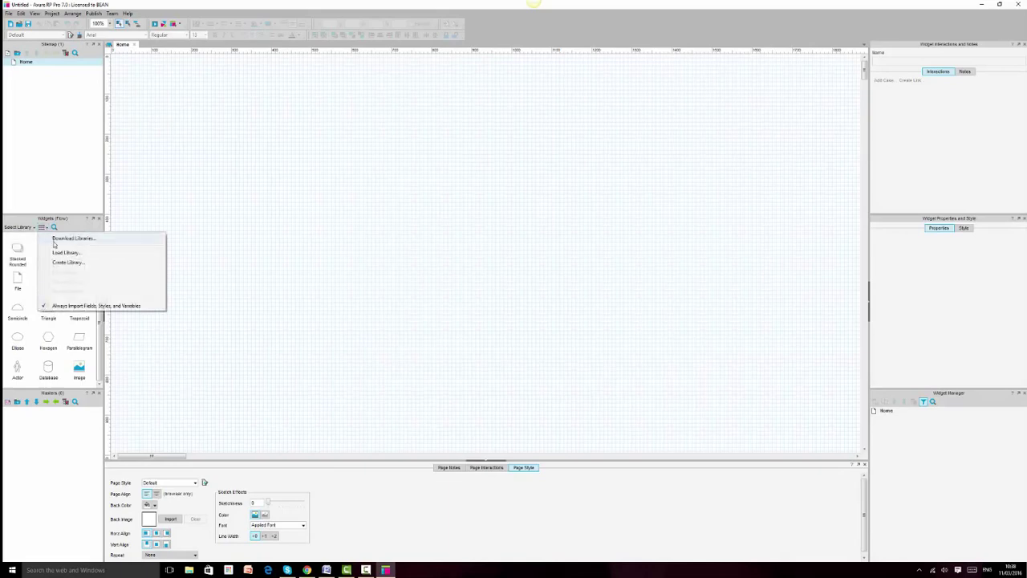
click(32, 228)
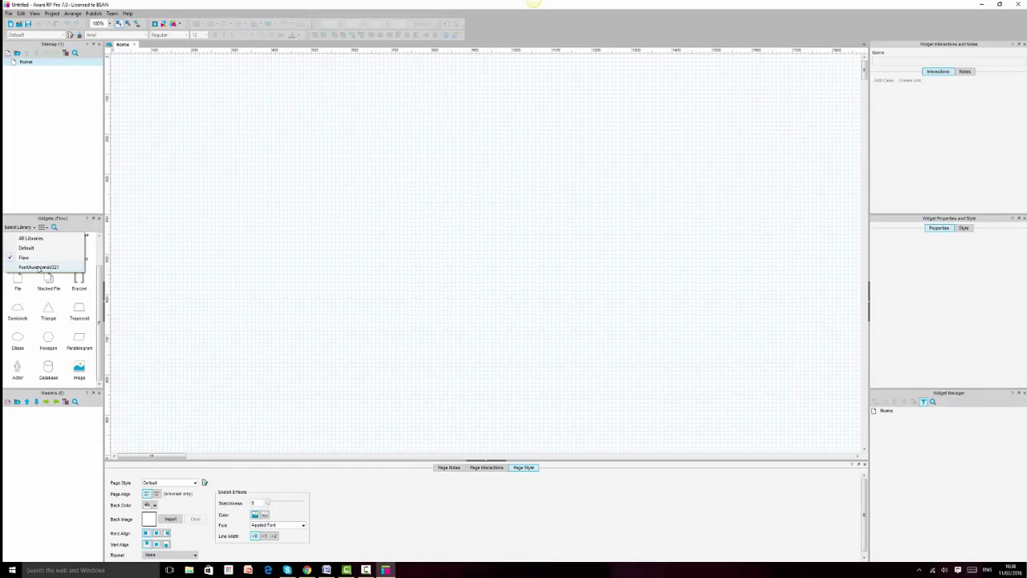
click(39, 268)
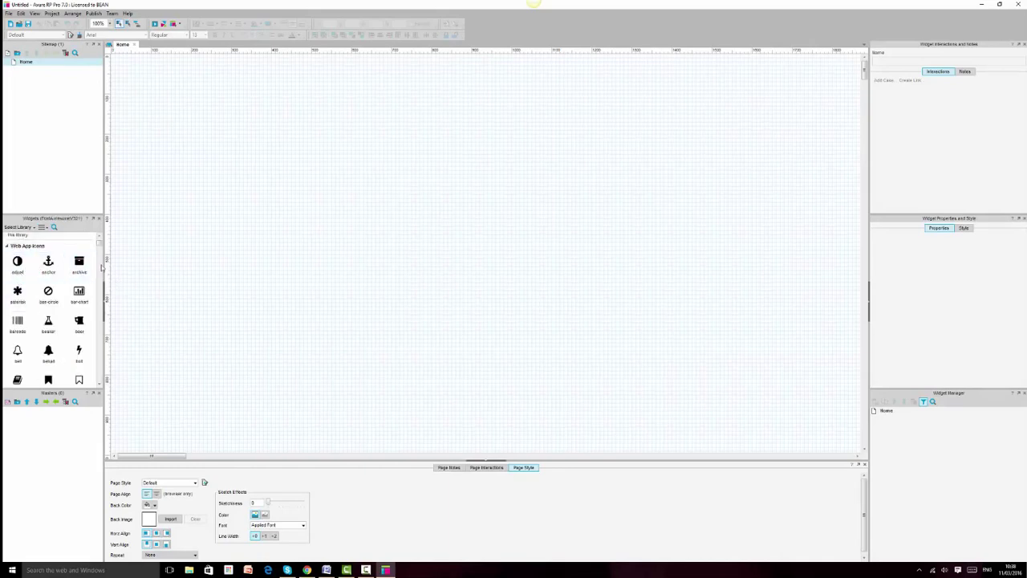
scroll(67, 303, down, 3)
scroll(66, 305, down, 8)
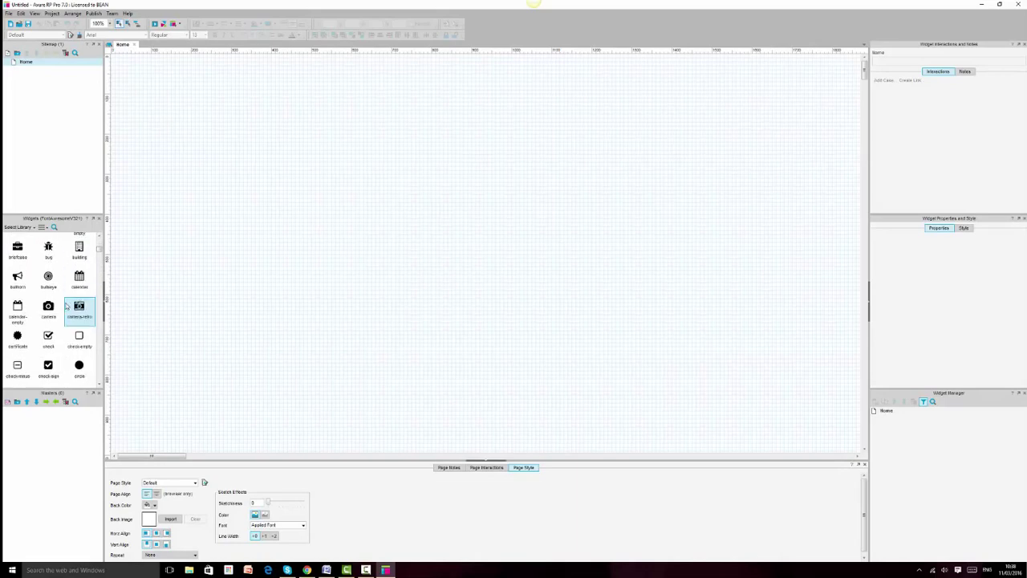
scroll(69, 318, down, 3)
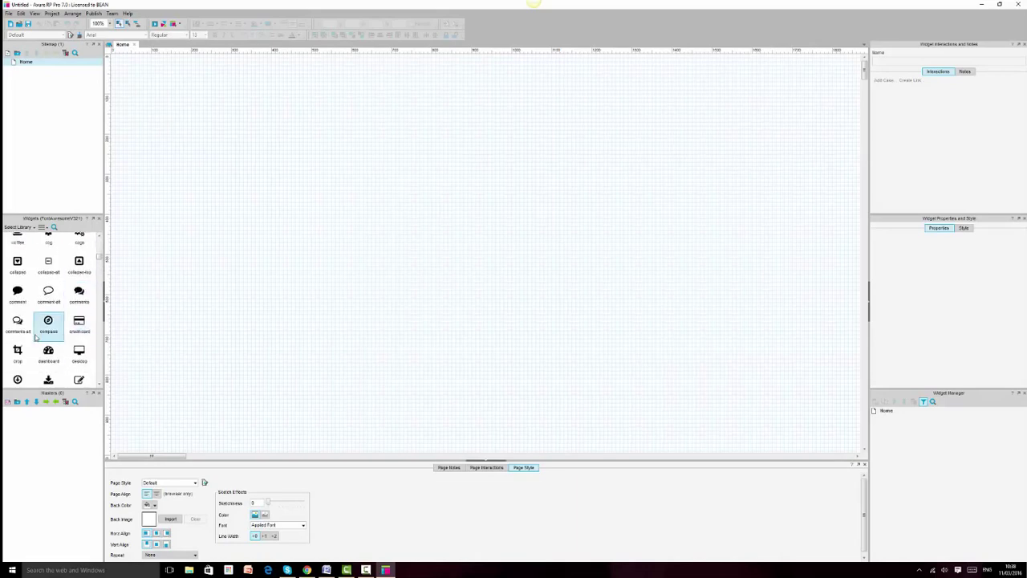
Place a FontAwesome desktop icon on the Home page, undoing a trial resize.
drag(78, 295, 307, 254)
click(292, 312)
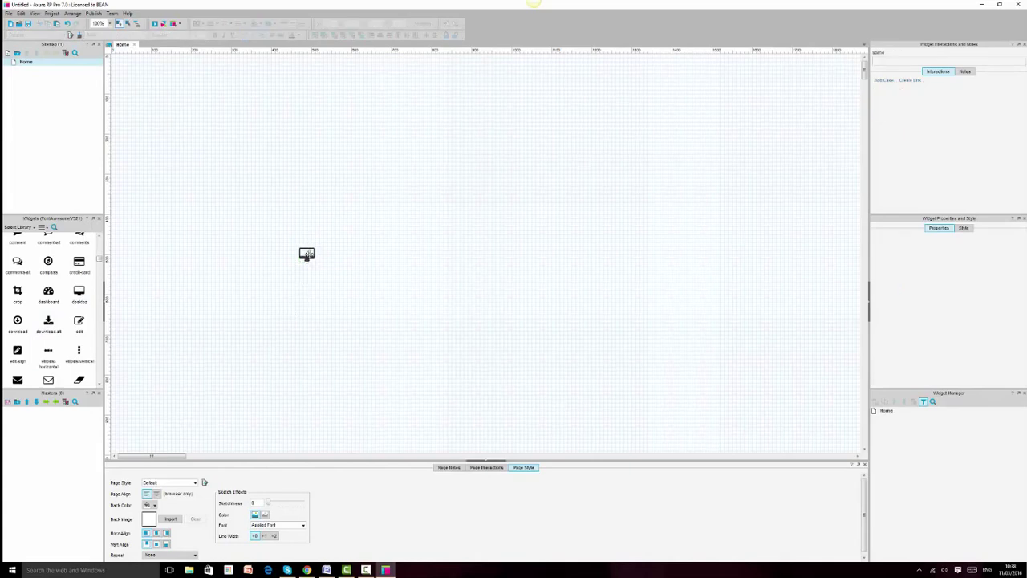
click(307, 254)
drag(314, 263, 334, 297)
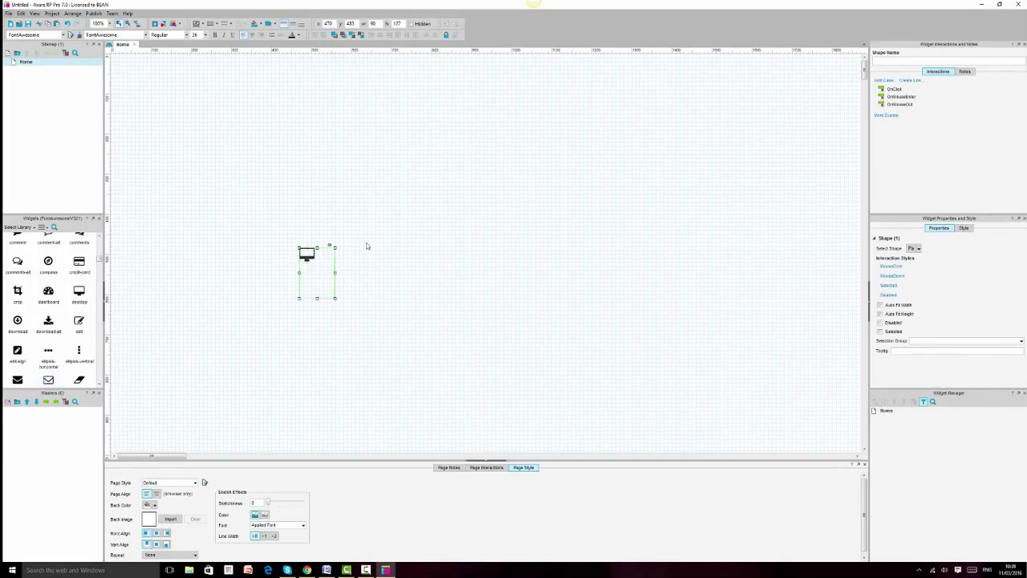
click(68, 23)
Set the desktop icon's font size to 72, then to 100.
click(206, 35)
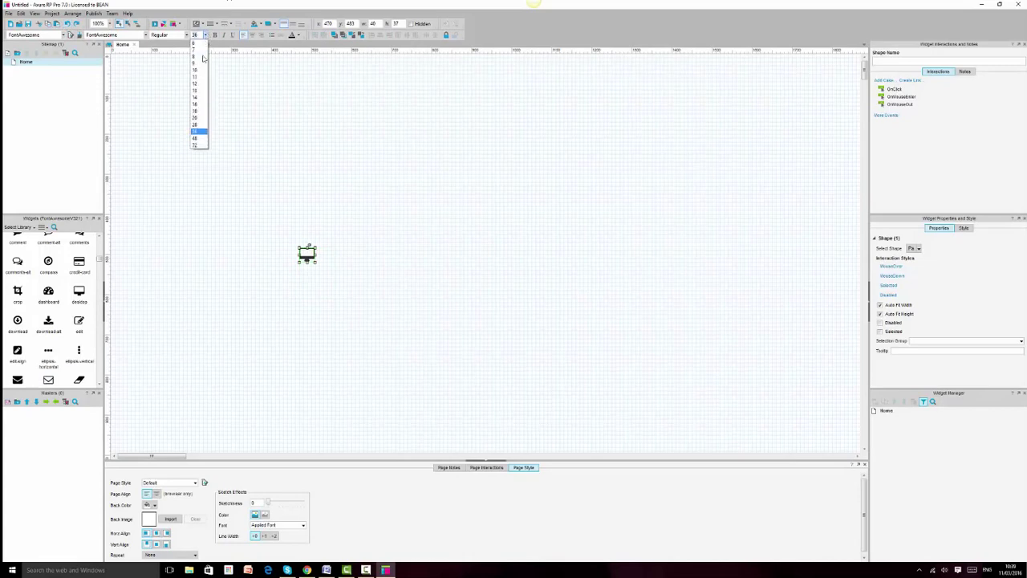
click(199, 146)
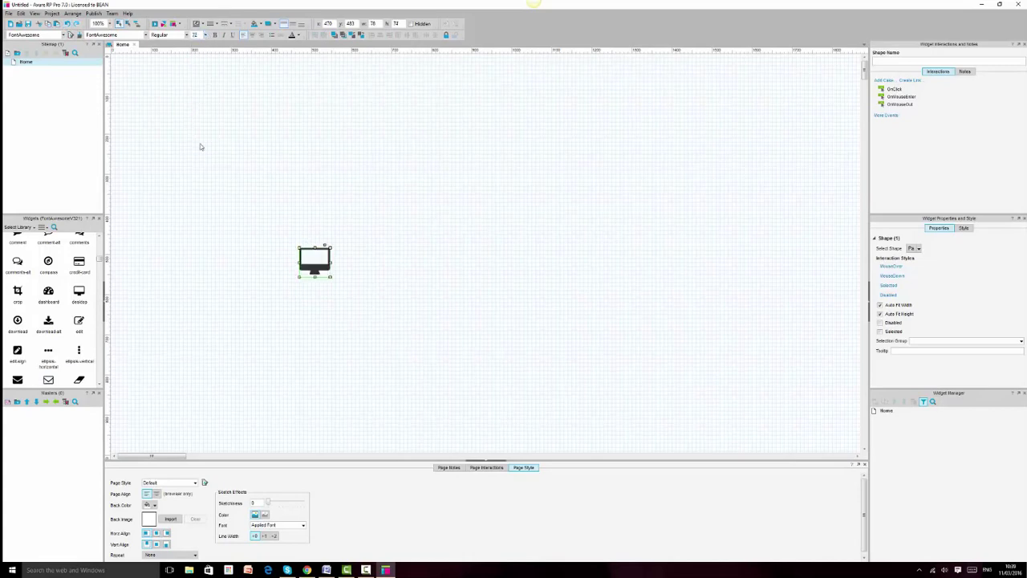
double_click(199, 35)
text(100)
key(Return)
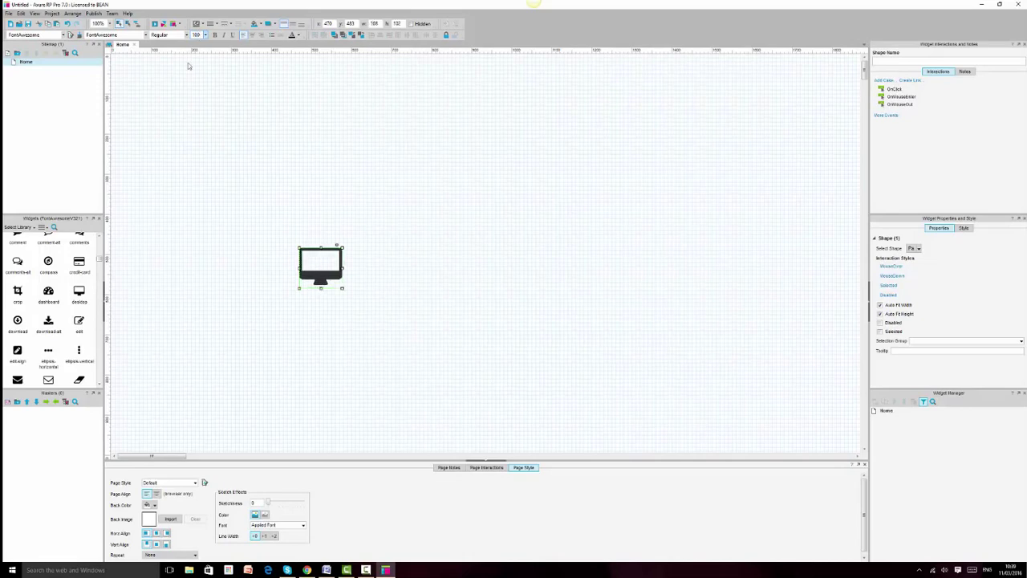
Colour the desktop icon orange.
click(505, 326)
click(338, 268)
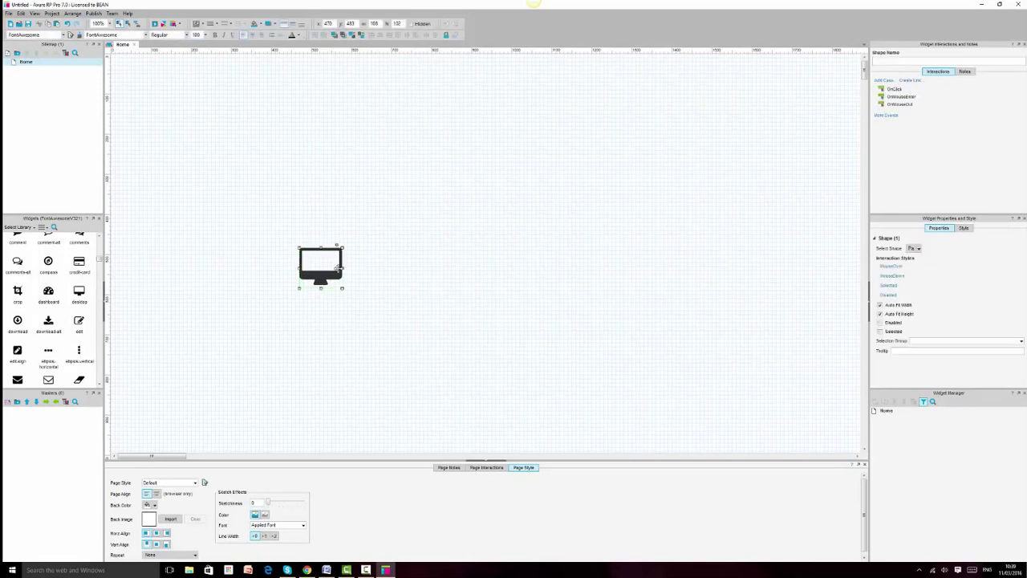
click(299, 37)
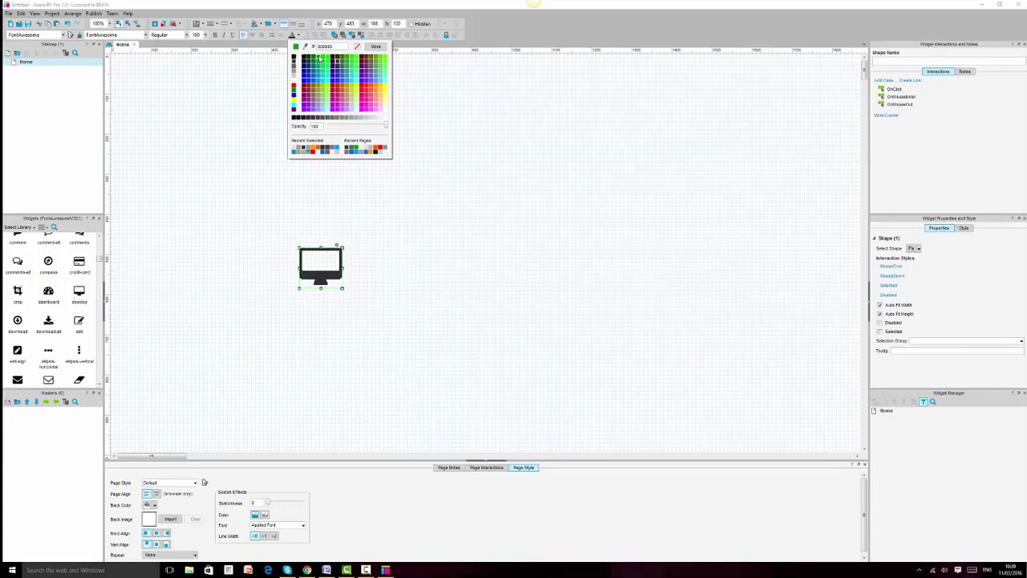
click(377, 89)
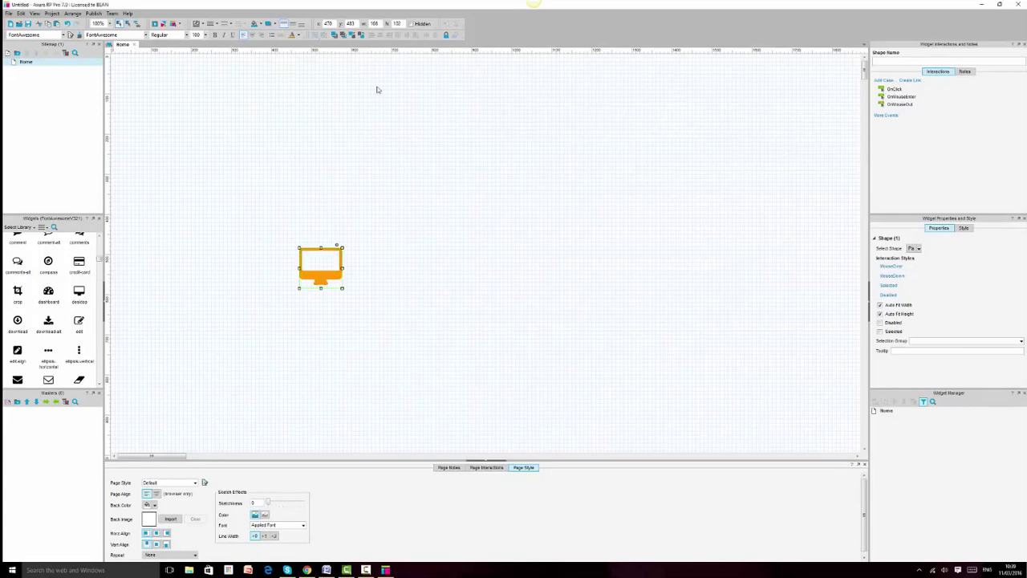
click(446, 360)
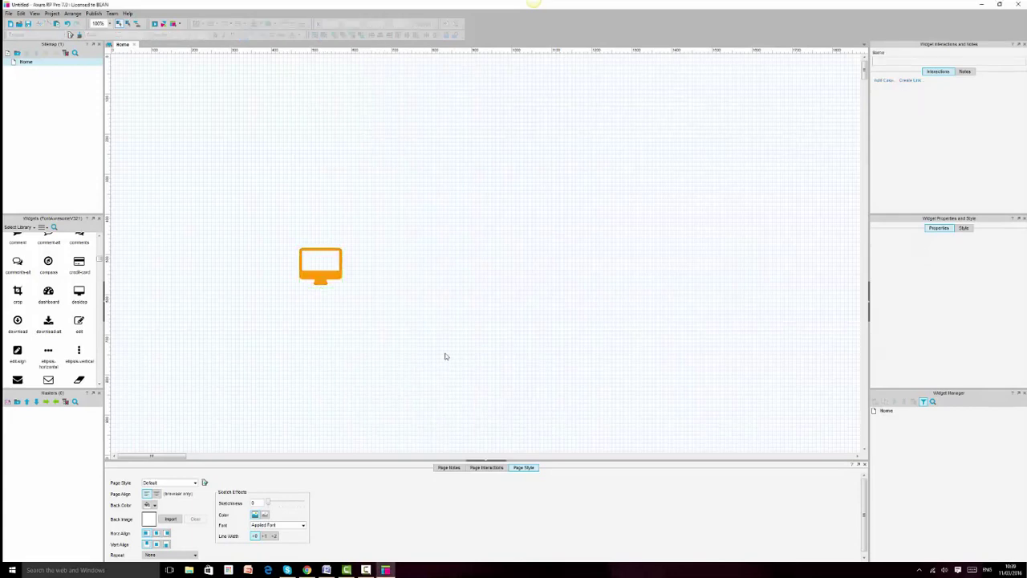
click(320, 276)
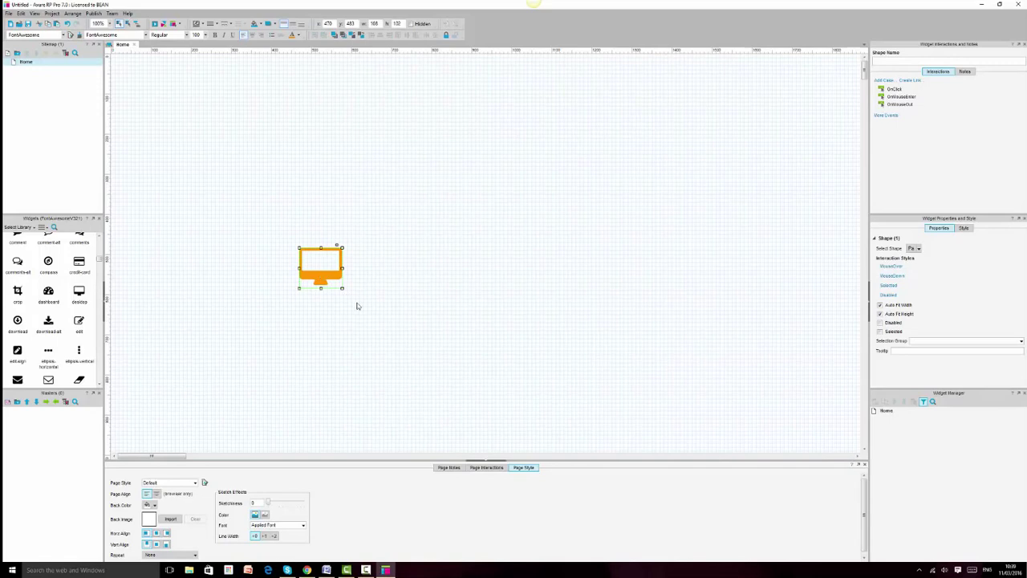
Delete the orange monitor icon and flip to Word and back to Axure.
click(272, 198)
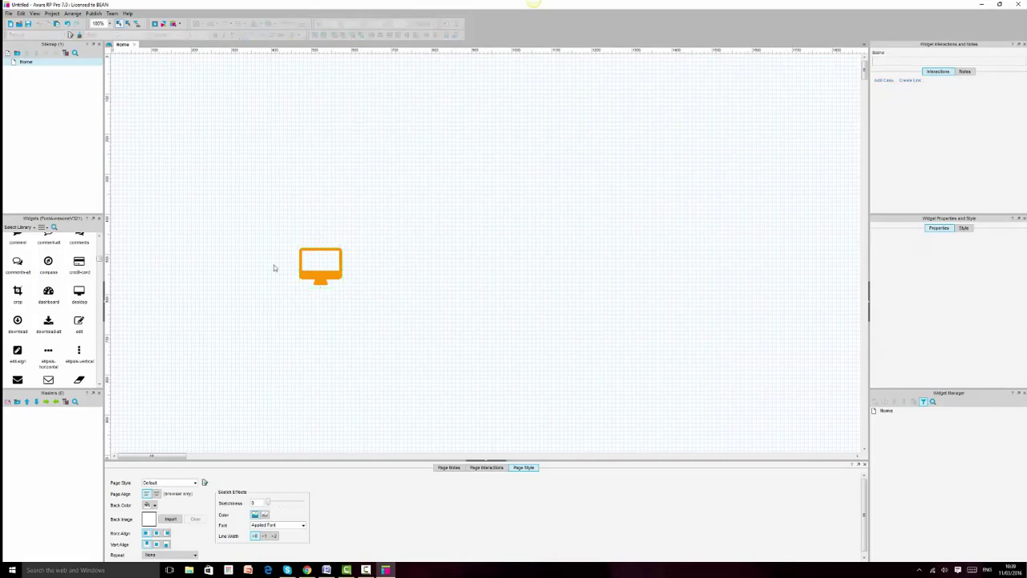
drag(260, 235, 409, 337)
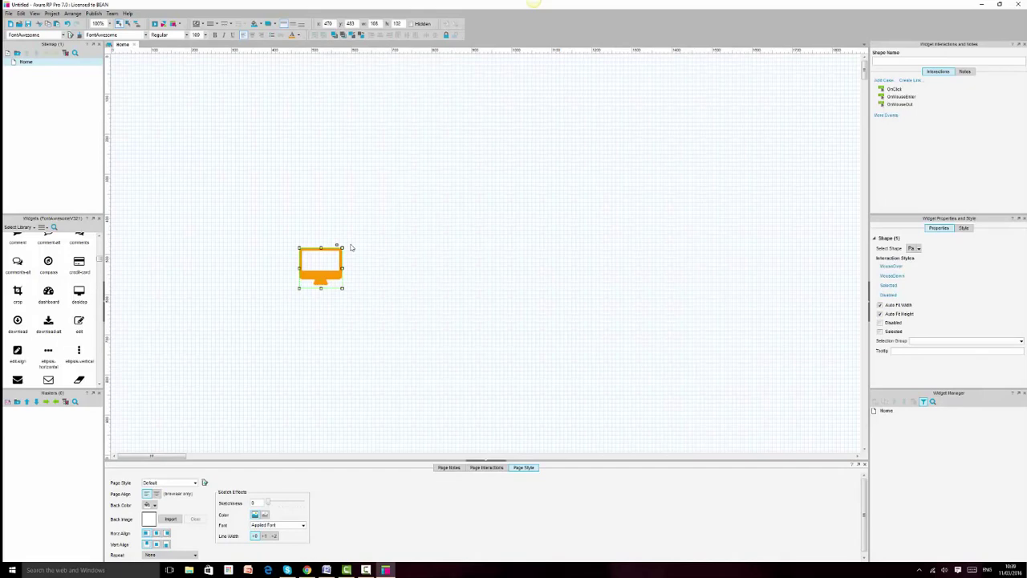
key(Delete)
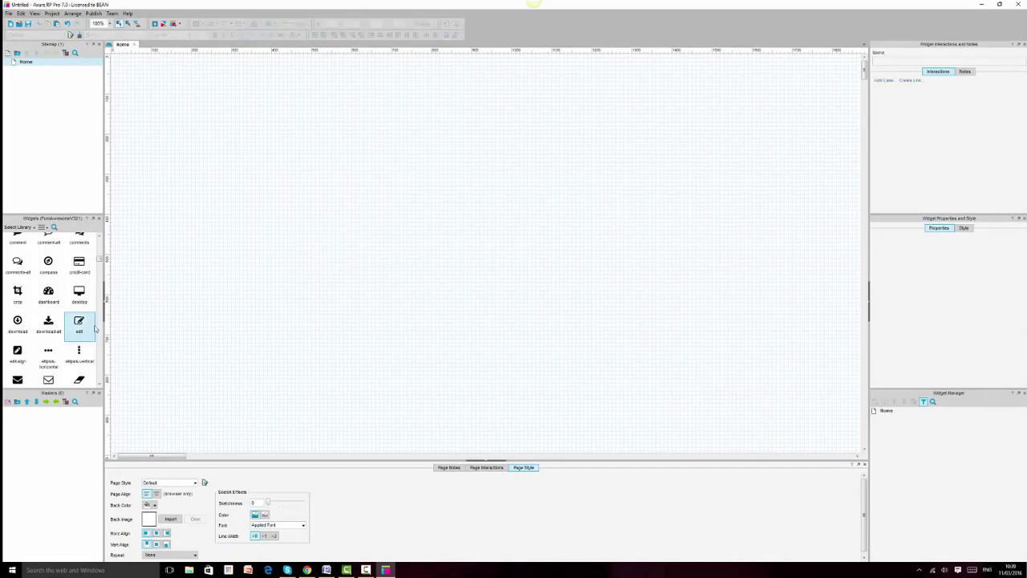
click(327, 570)
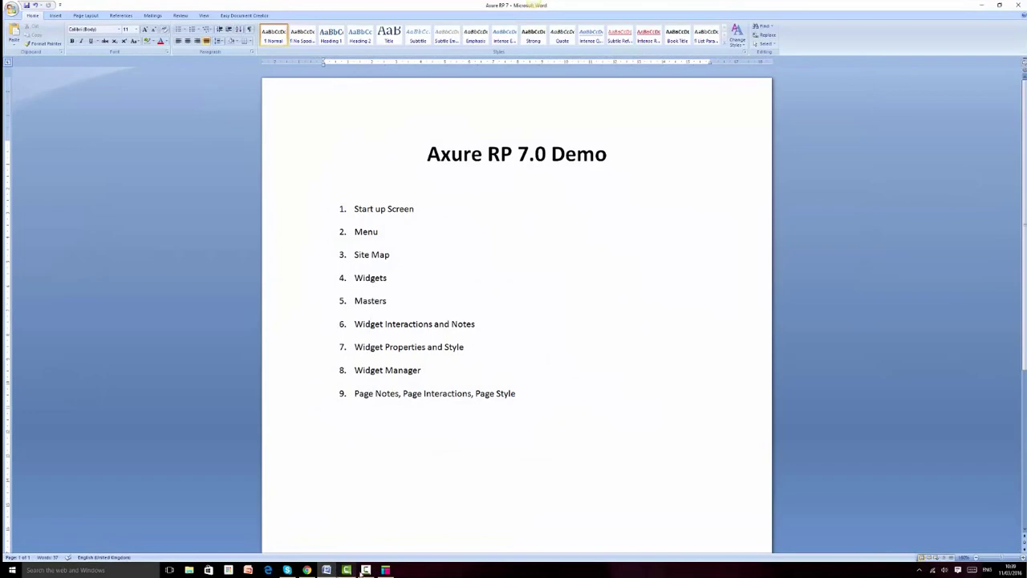
click(327, 571)
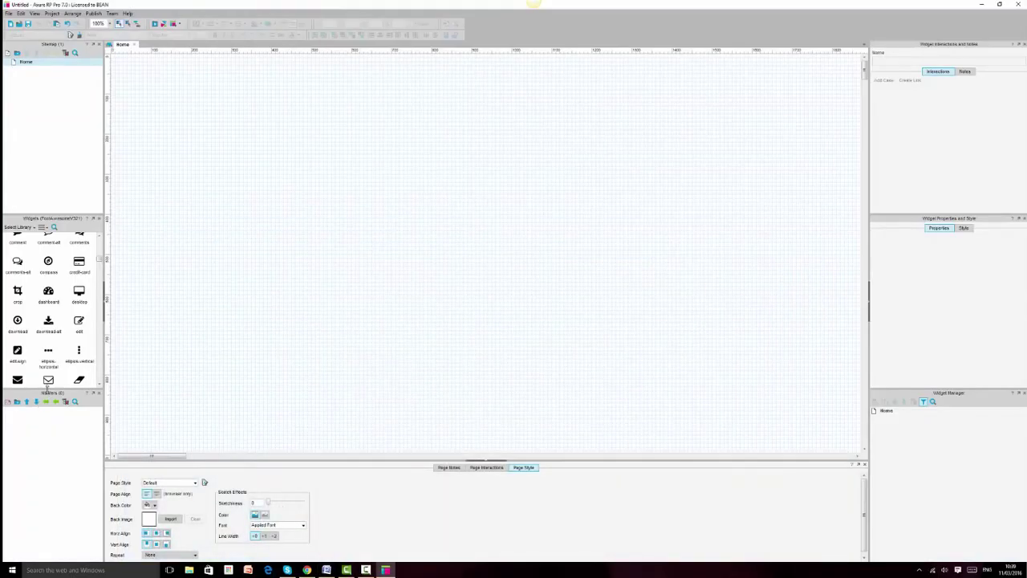
Enlarge the Widgets panel slightly and scroll its FontAwesome list back to the top.
drag(47, 388, 48, 396)
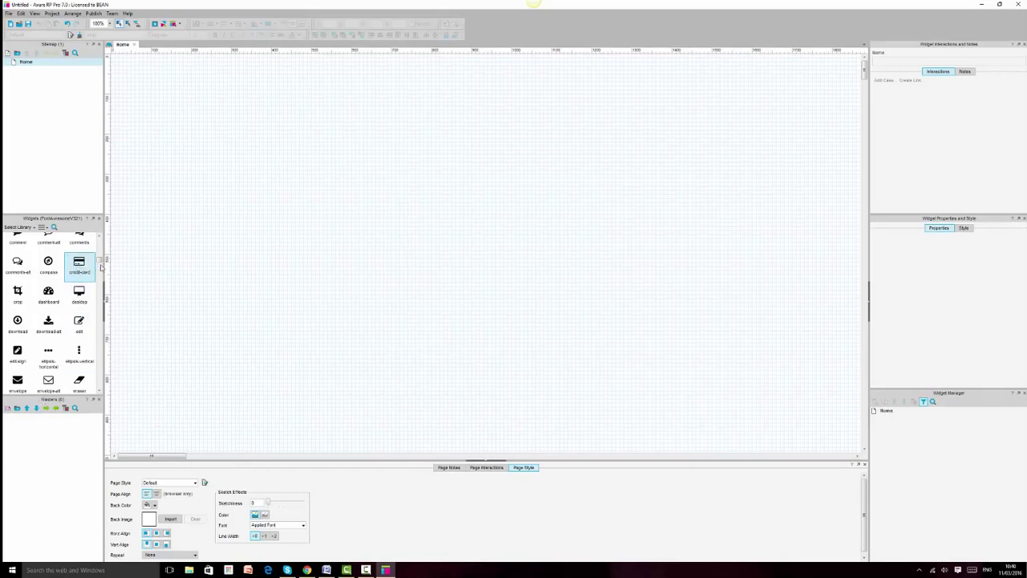
scroll(102, 259, up, 5)
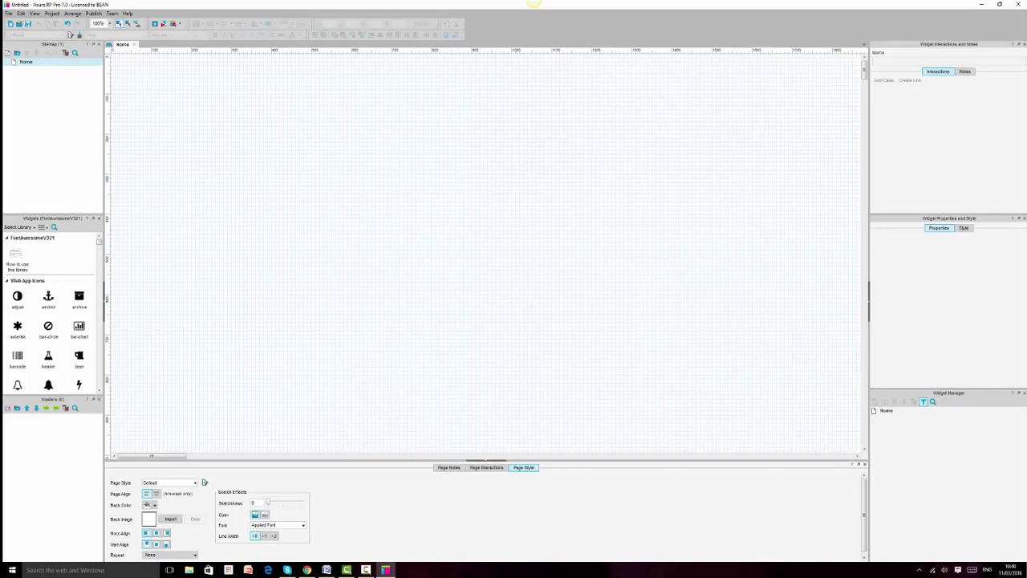
mouse_move(310, 571)
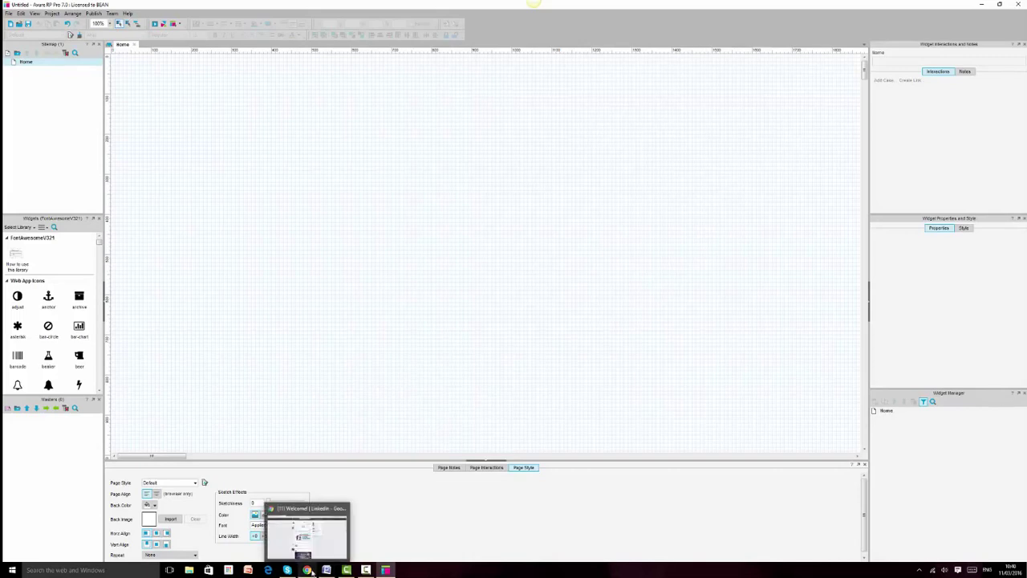
On the LinkedIn profile, set 'Notify your network?' to Yes, then return to the home feed.
click(310, 571)
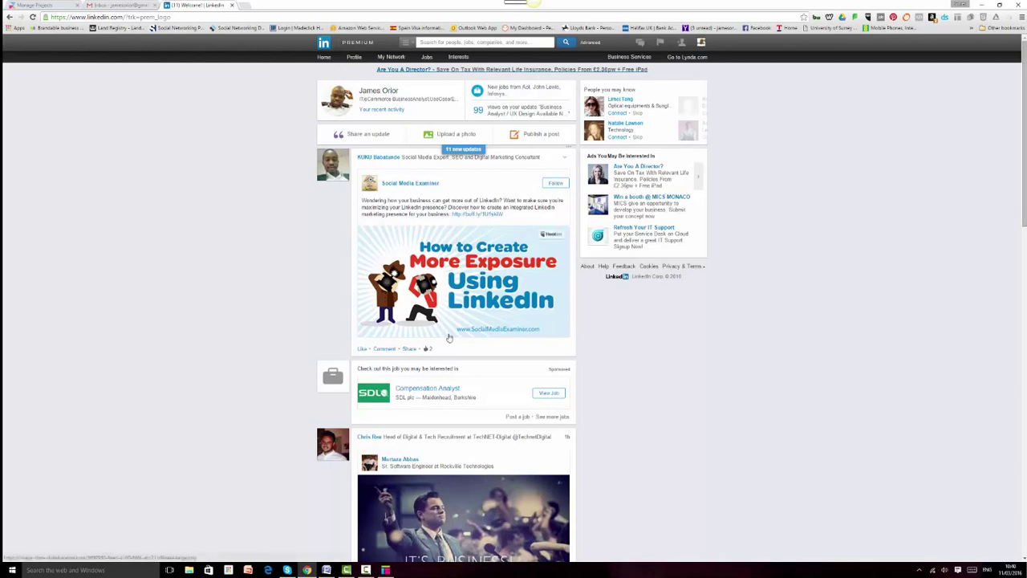
click(345, 103)
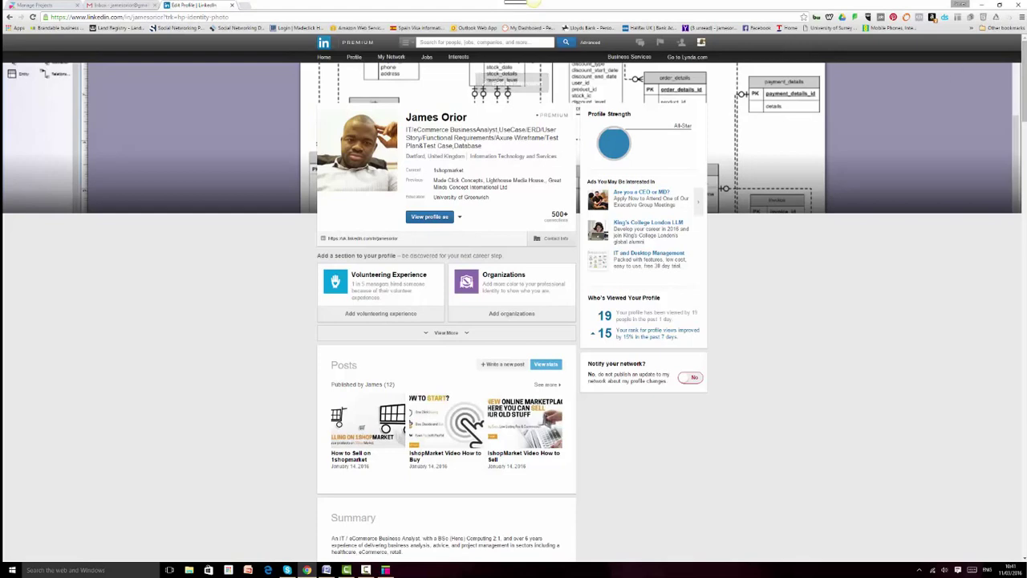
drag(1024, 59, 1024, 543)
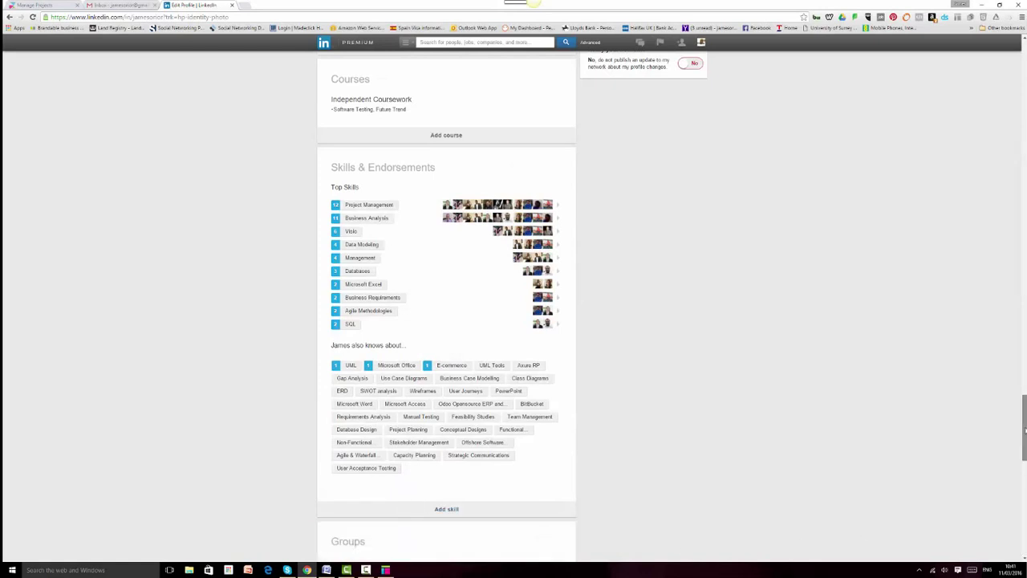
drag(1024, 431, 1023, 97)
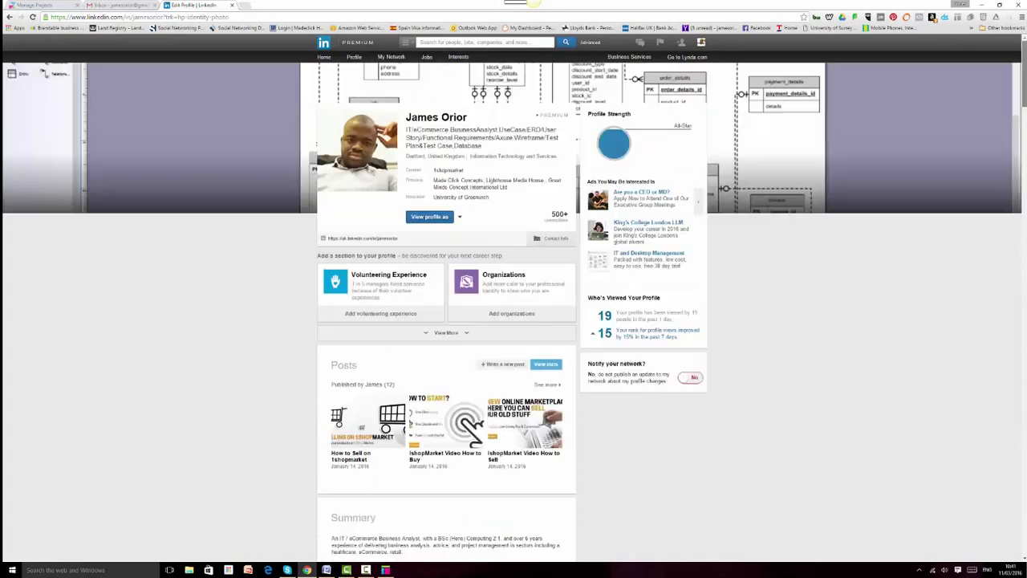
click(692, 377)
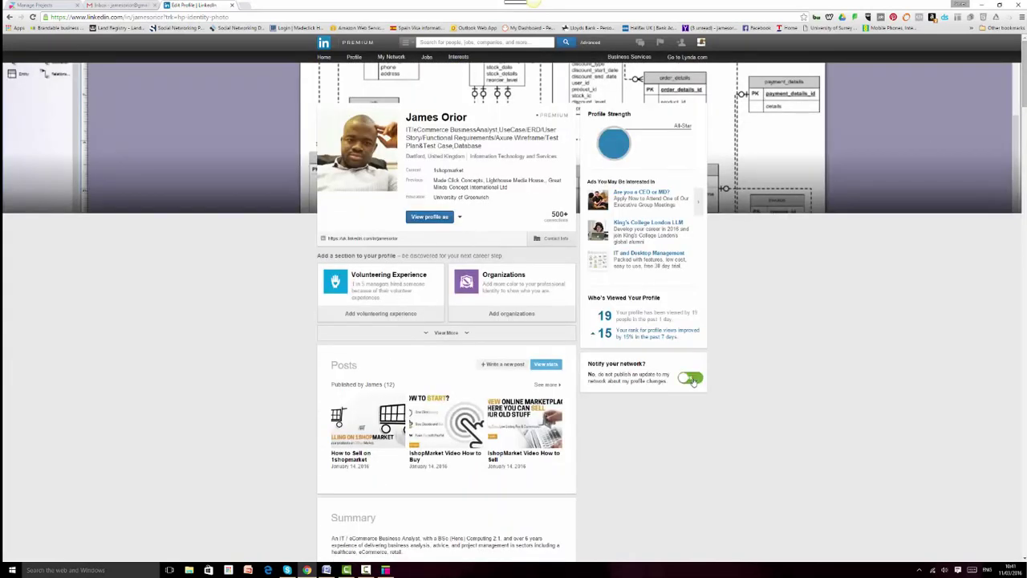
click(323, 44)
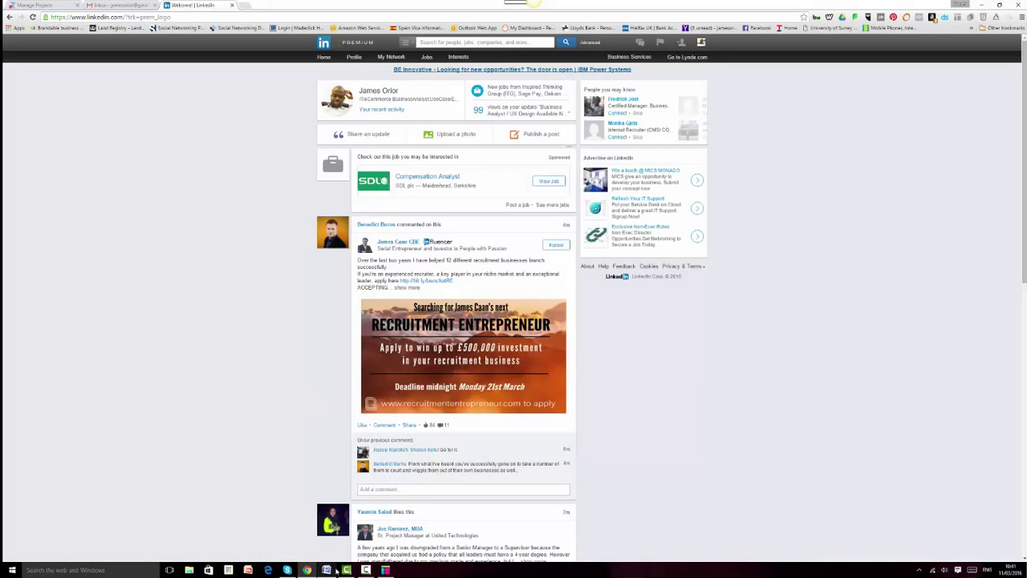
mouse_move(333, 571)
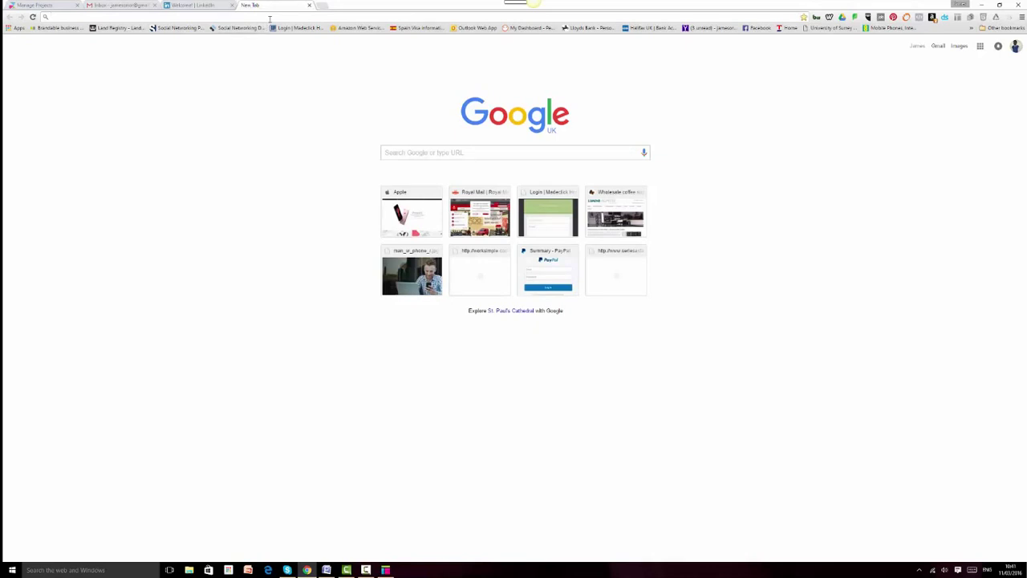
Load 1shopmarket.com, scroll its home page and close the newsletter popup.
click(269, 19)
text(1shopmarket.com)
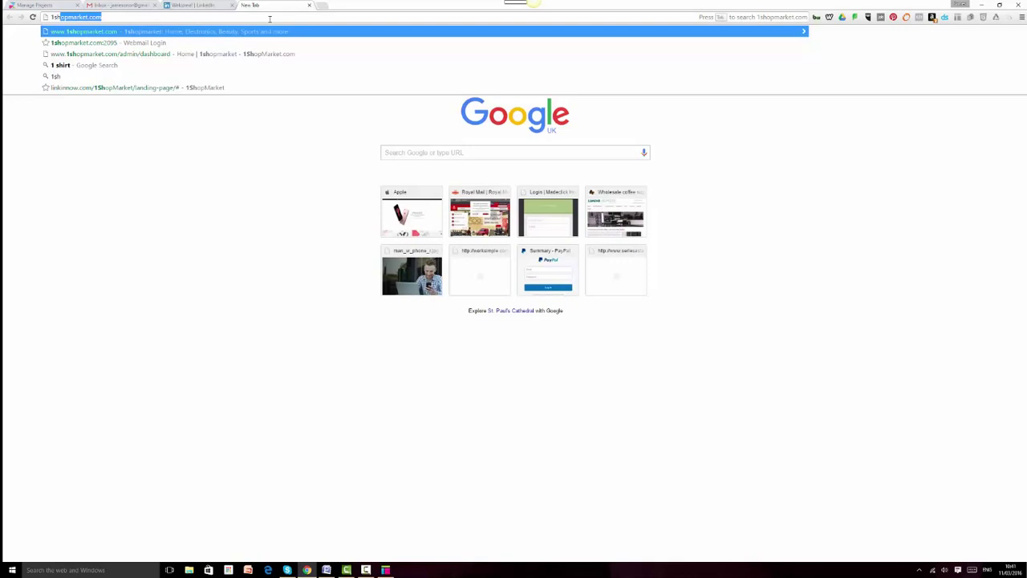
key(Return)
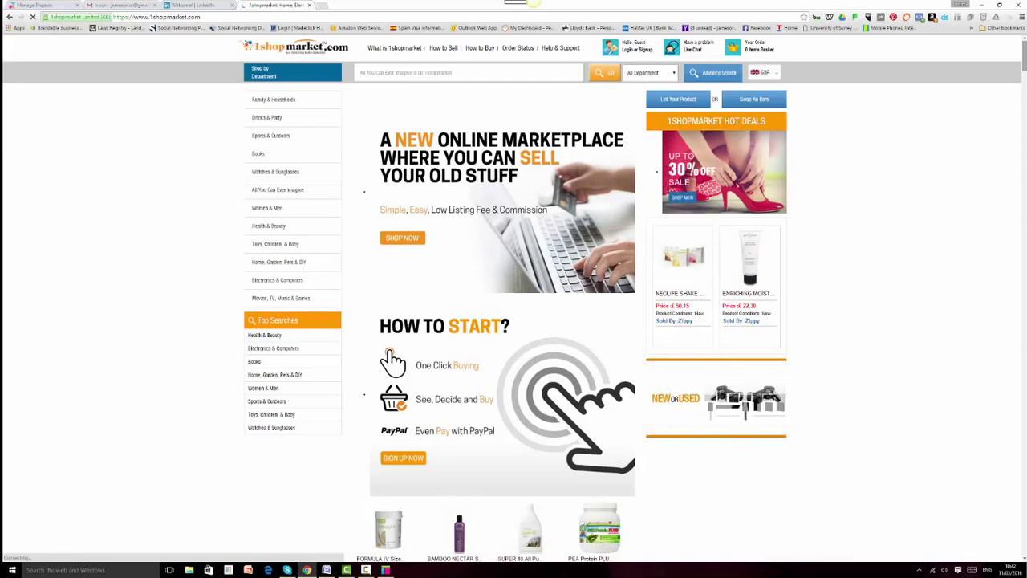
drag(1025, 57, 1025, 542)
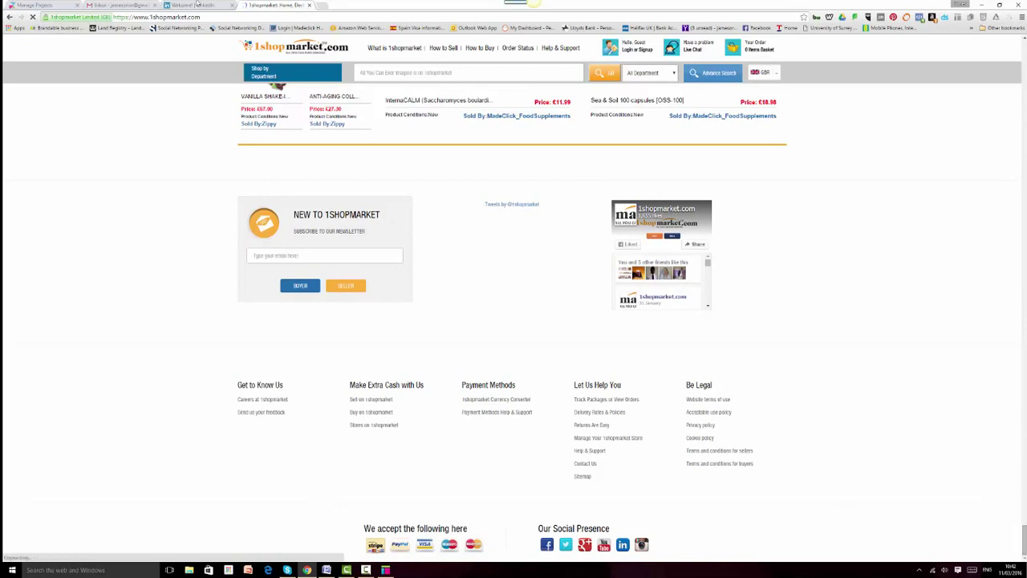
scroll(617, 505, down, 2)
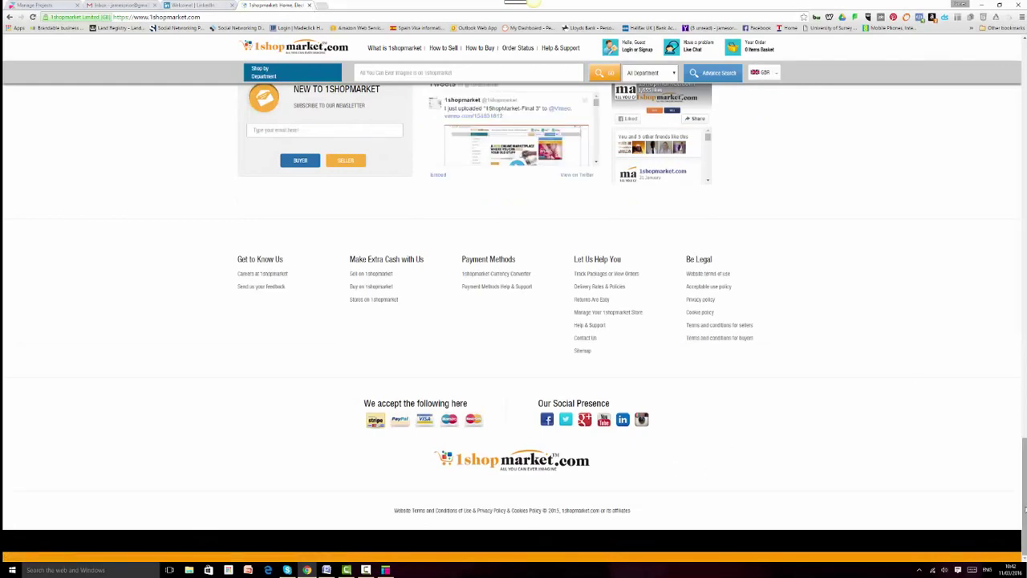
drag(1024, 498, 1024, 88)
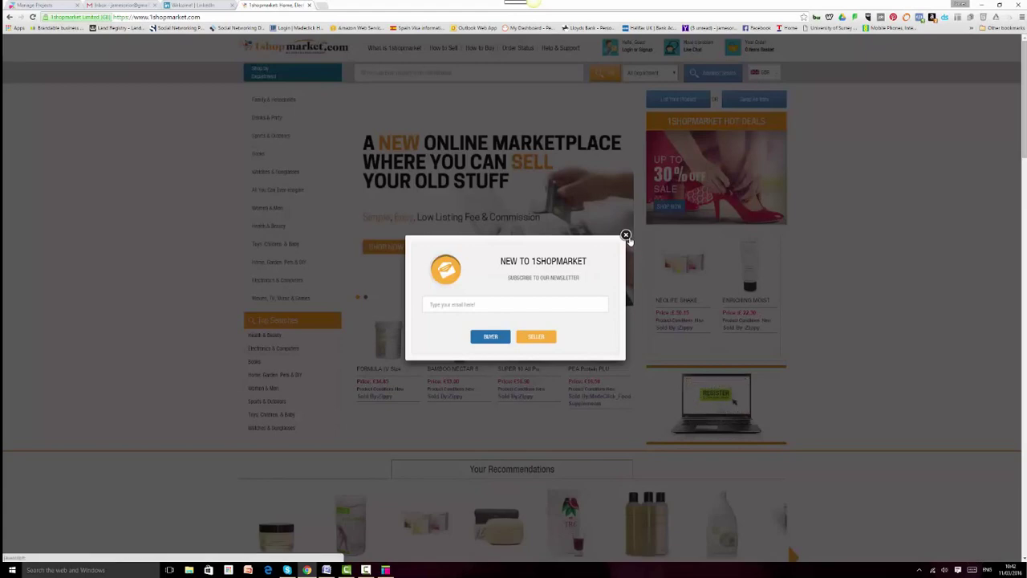
click(626, 235)
Return to the LinkedIn tab, view and hide the Word outline, then bring Axure forward.
click(210, 5)
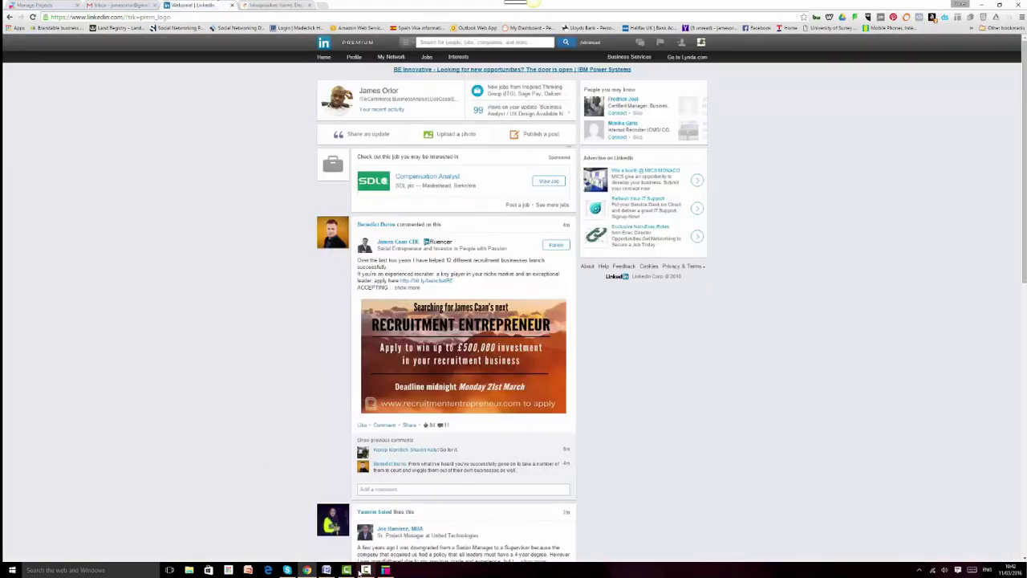
click(326, 571)
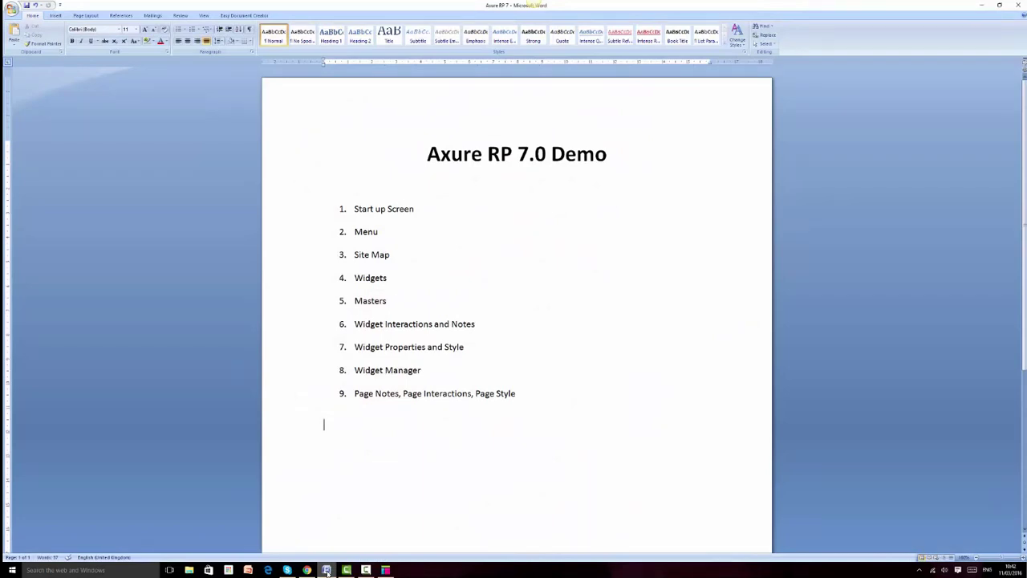
click(326, 570)
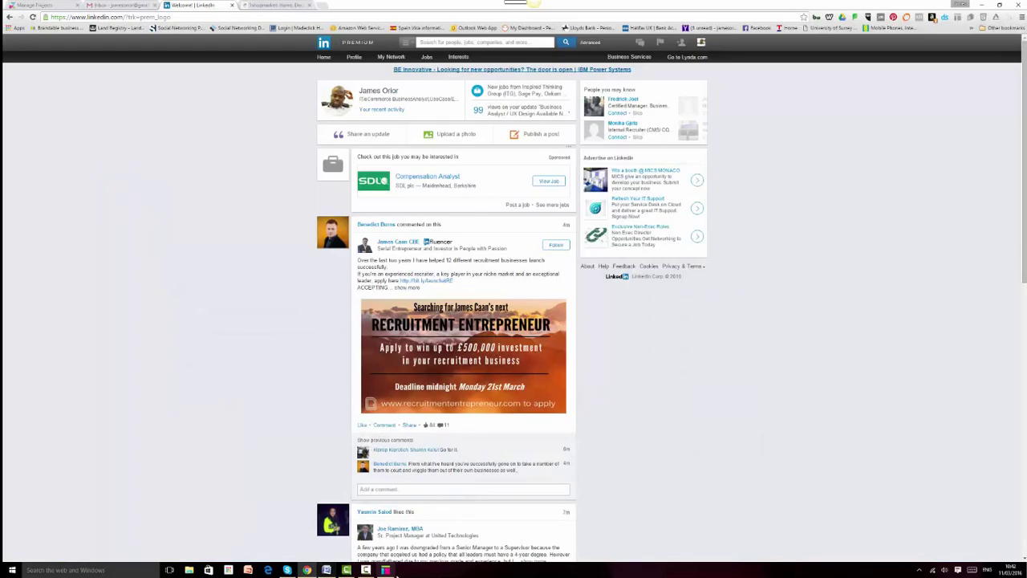
click(385, 570)
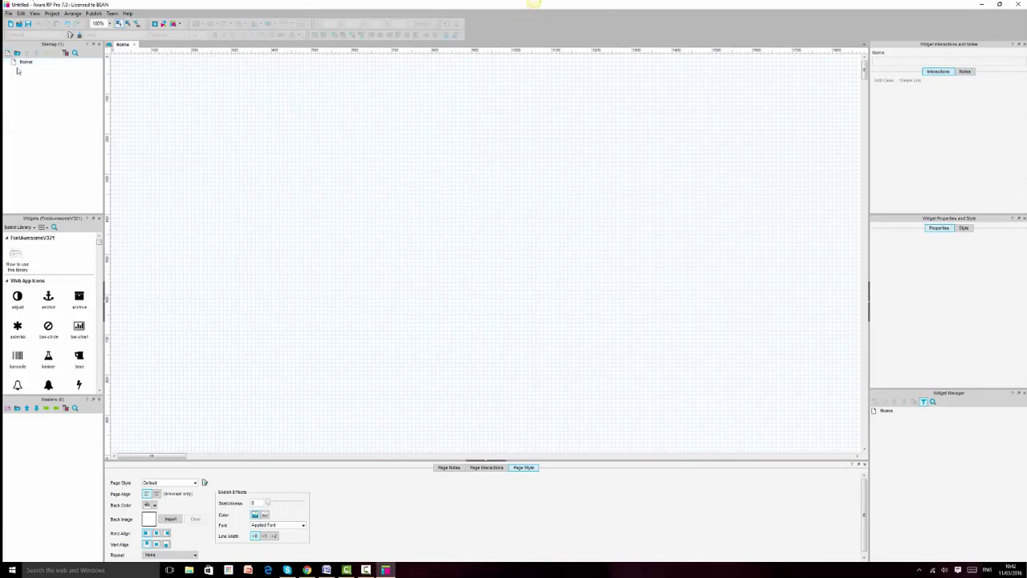
Open the Home page and switch the widget library to All Libraries.
click(22, 63)
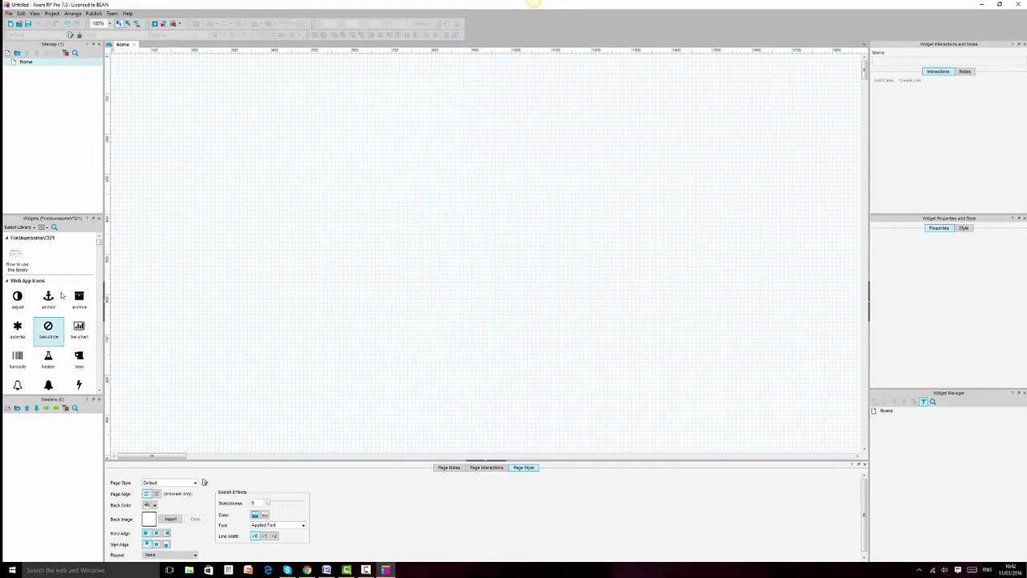
click(33, 229)
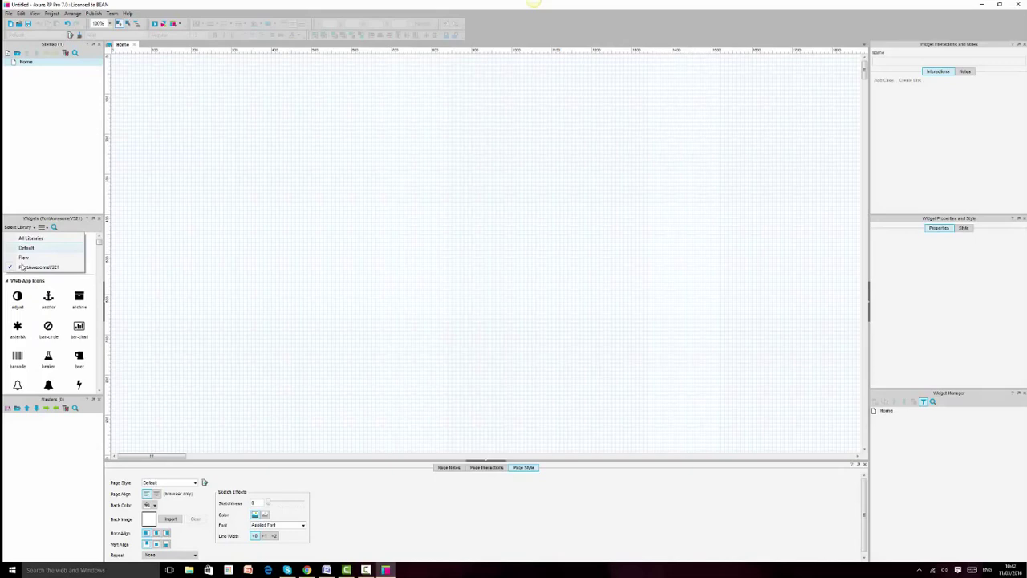
click(30, 238)
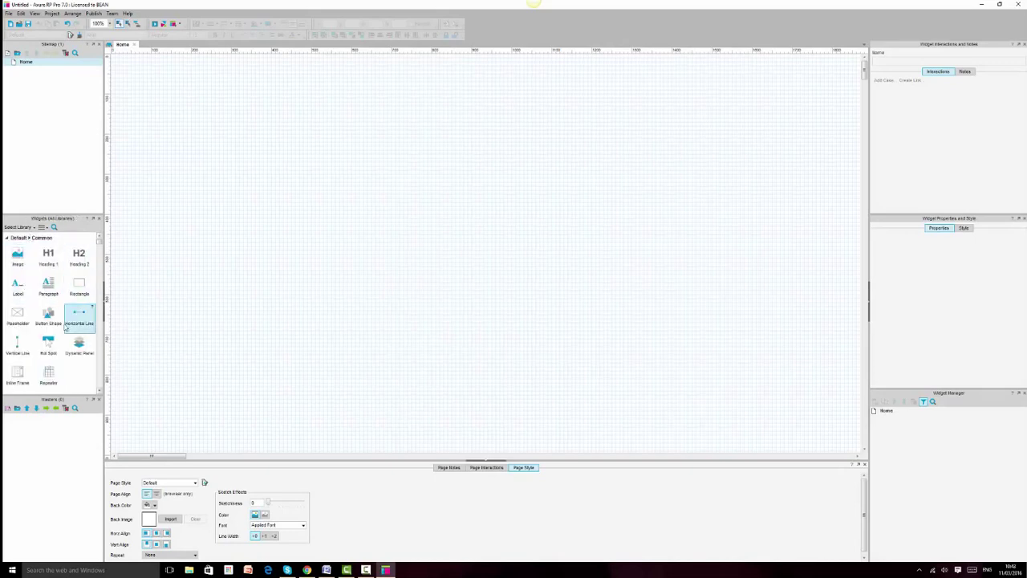
Place a Rectangle widget on the Home canvas, then select it to edit its Shape Name.
drag(78, 284, 197, 171)
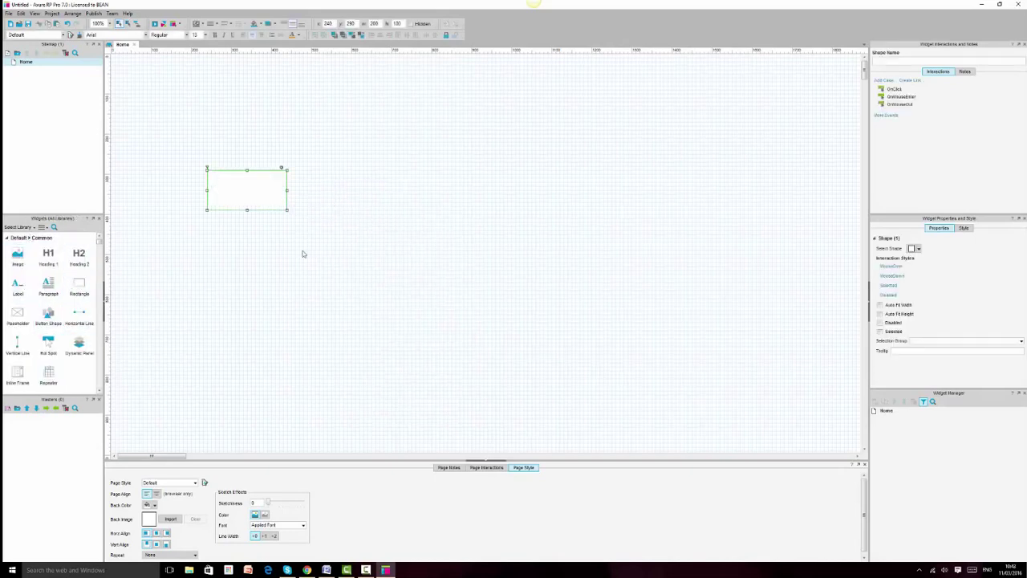
click(425, 281)
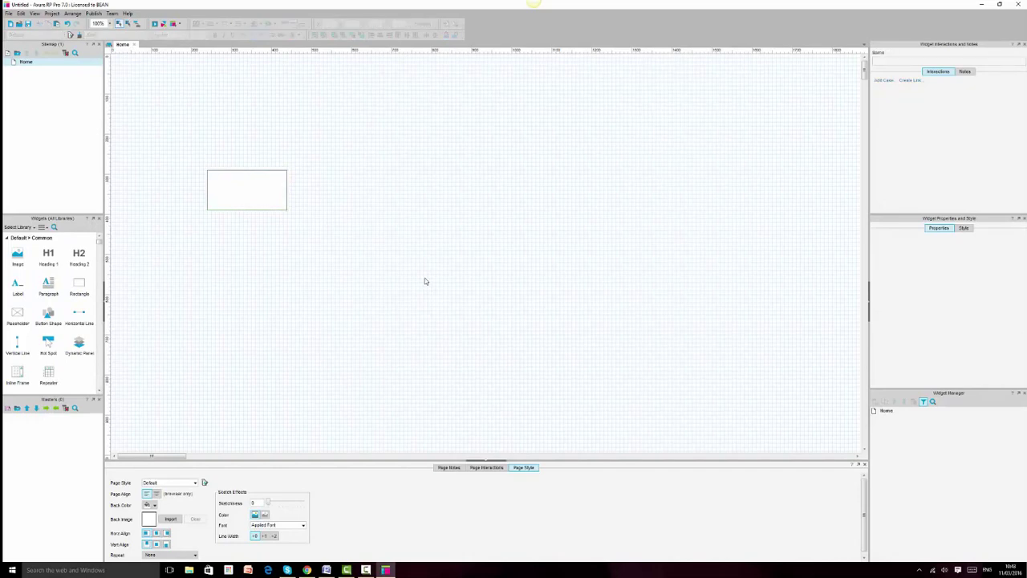
click(213, 179)
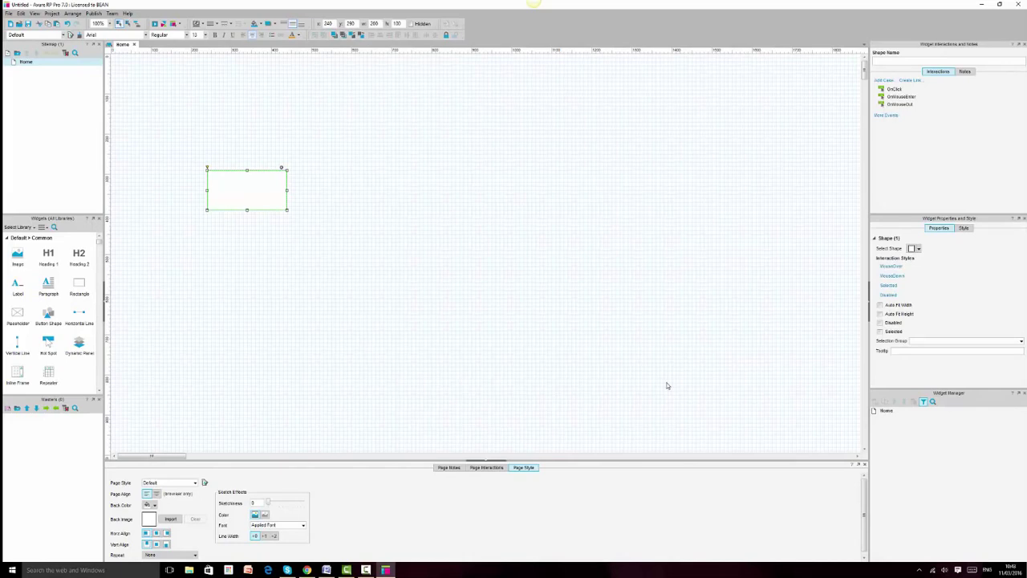
click(902, 61)
click(892, 116)
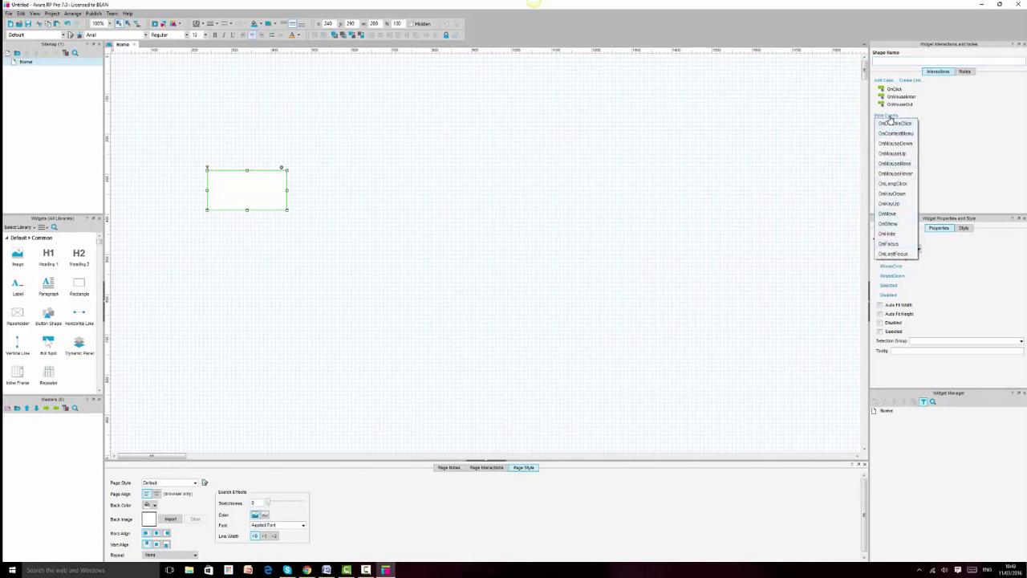
click(952, 126)
click(965, 71)
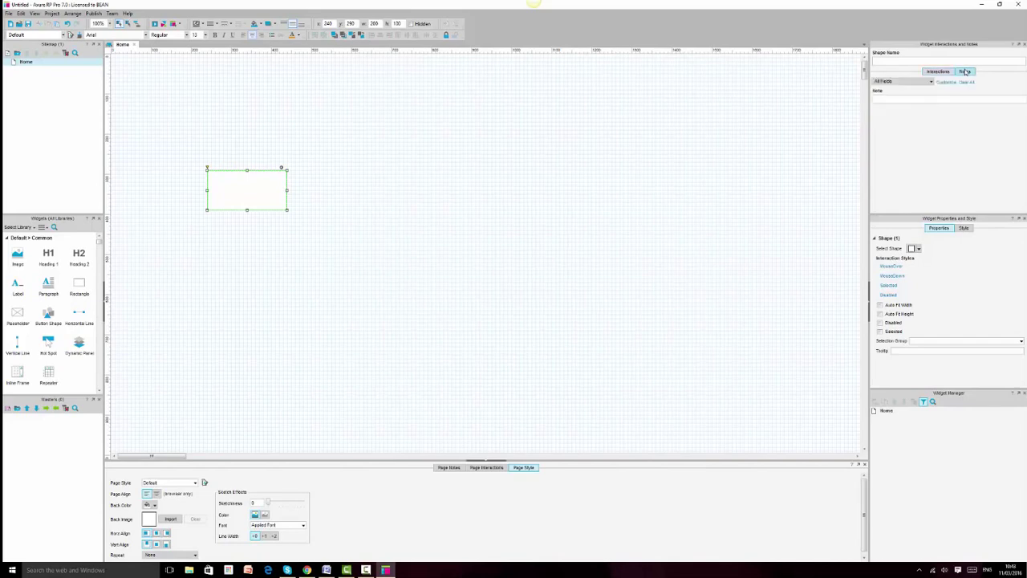
click(900, 100)
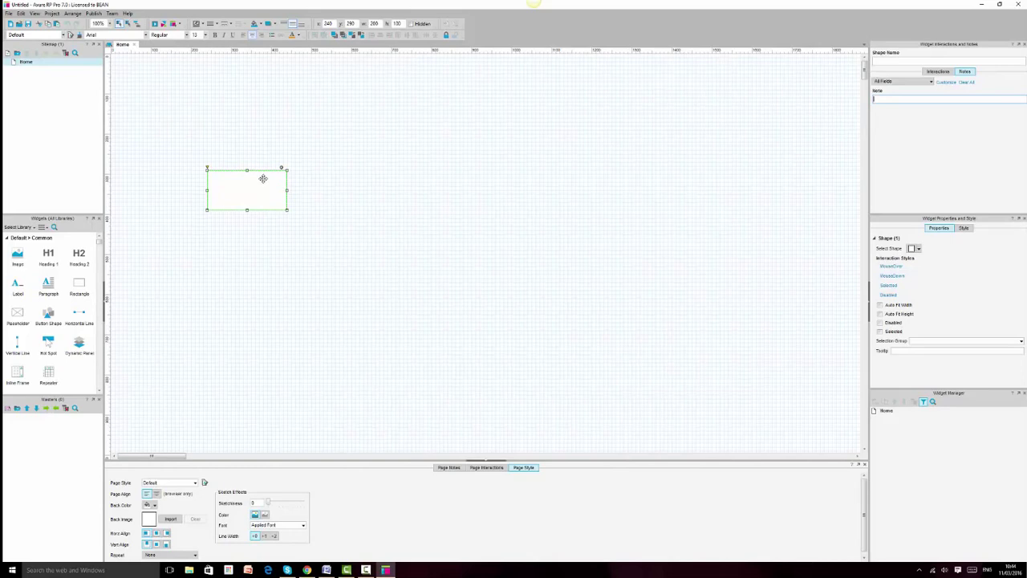
click(541, 234)
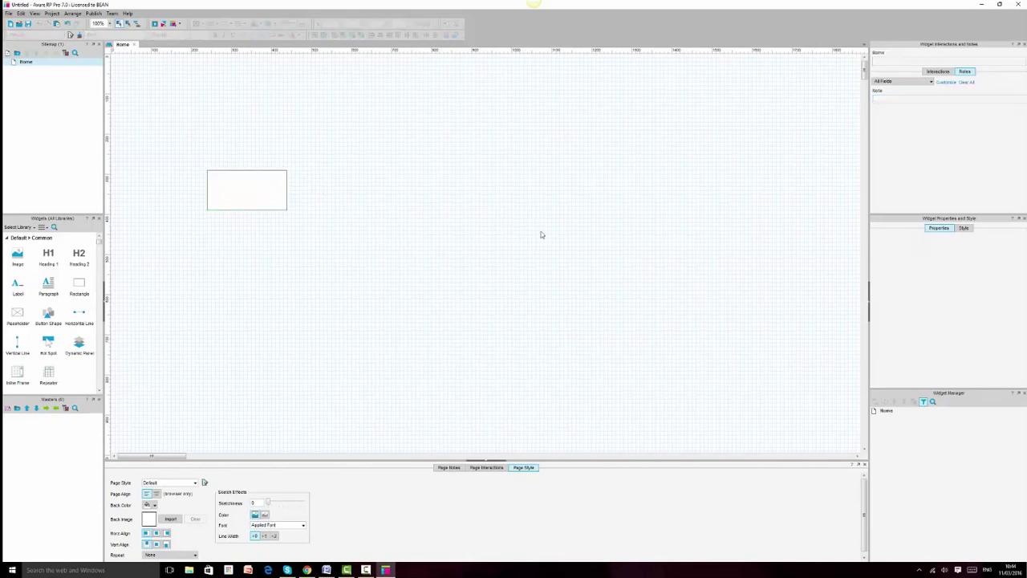
click(264, 191)
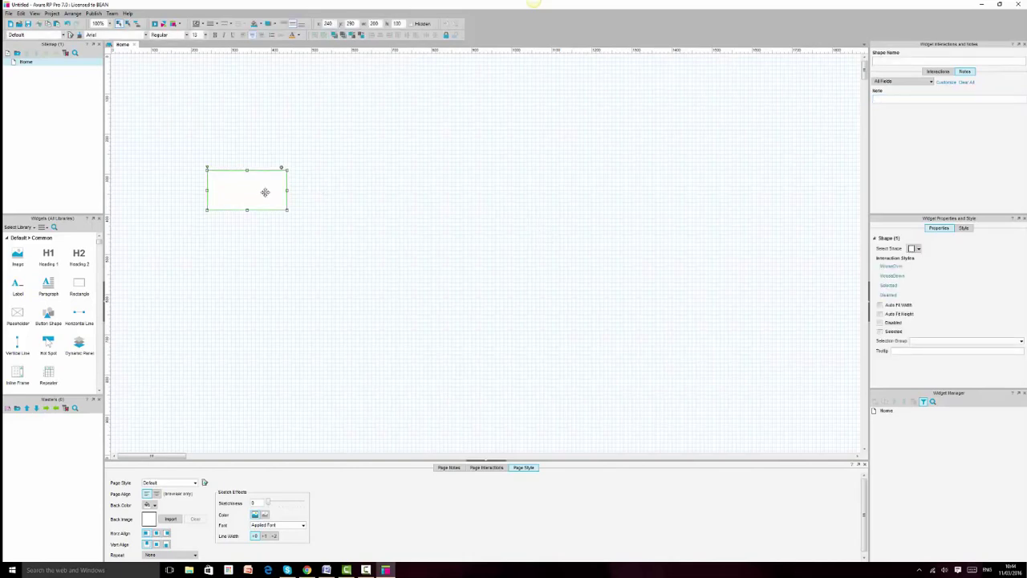
right_click(259, 187)
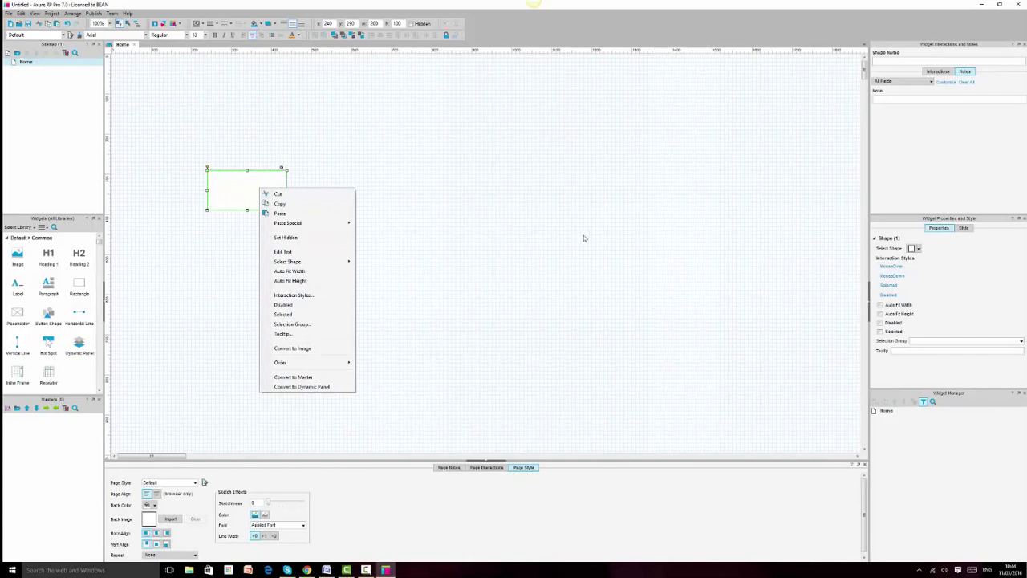
click(480, 186)
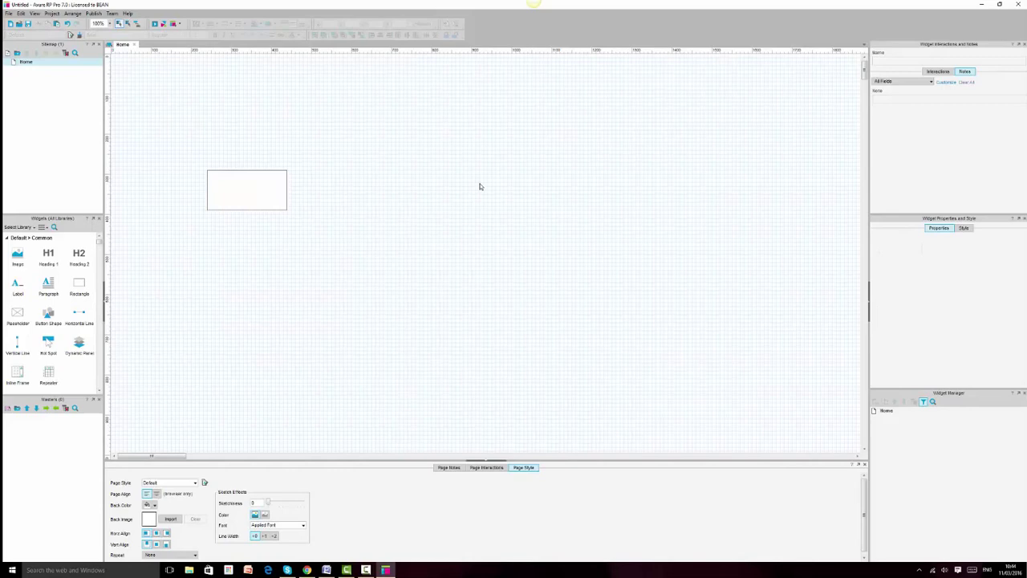
click(261, 190)
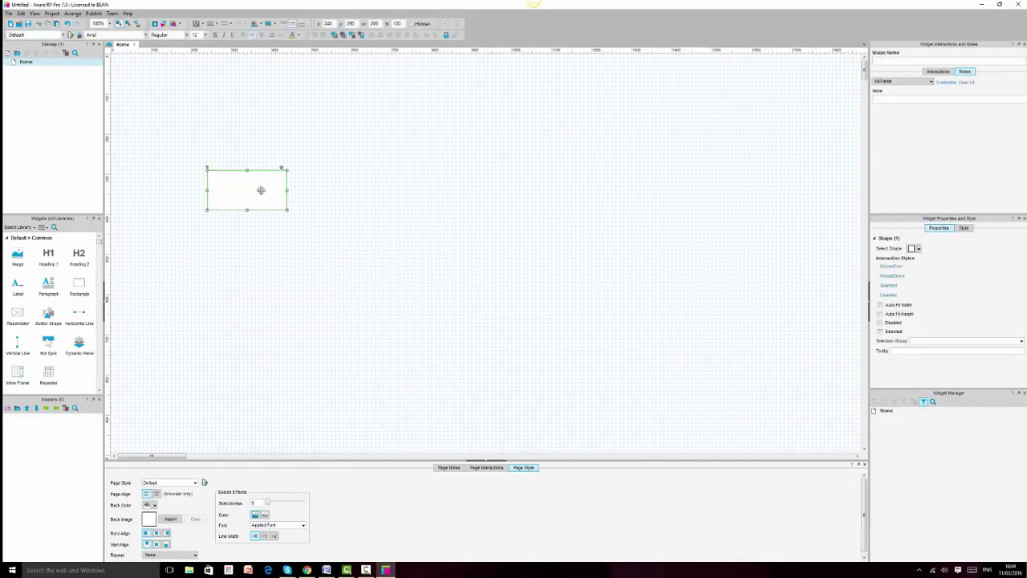
click(935, 71)
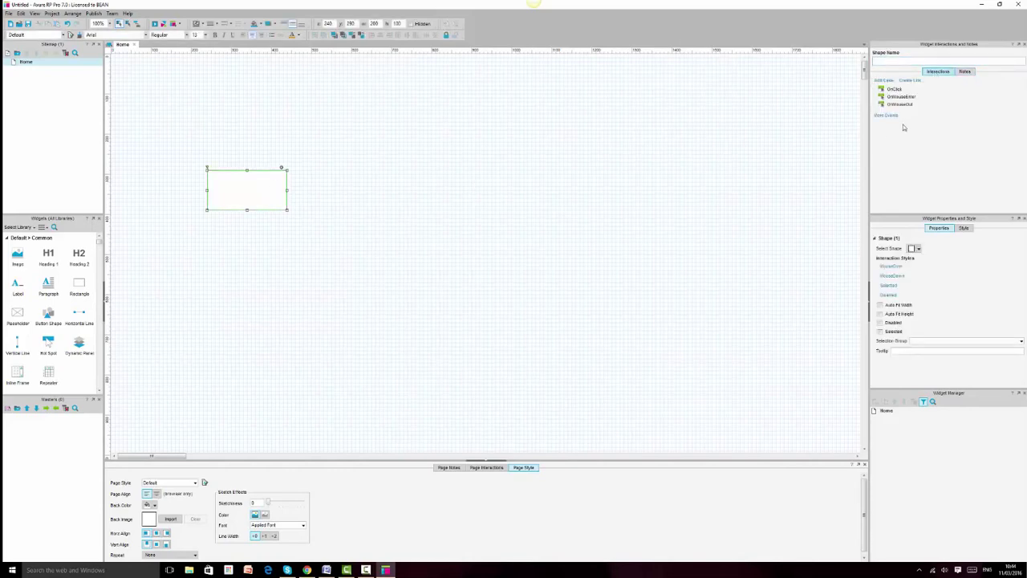
click(434, 284)
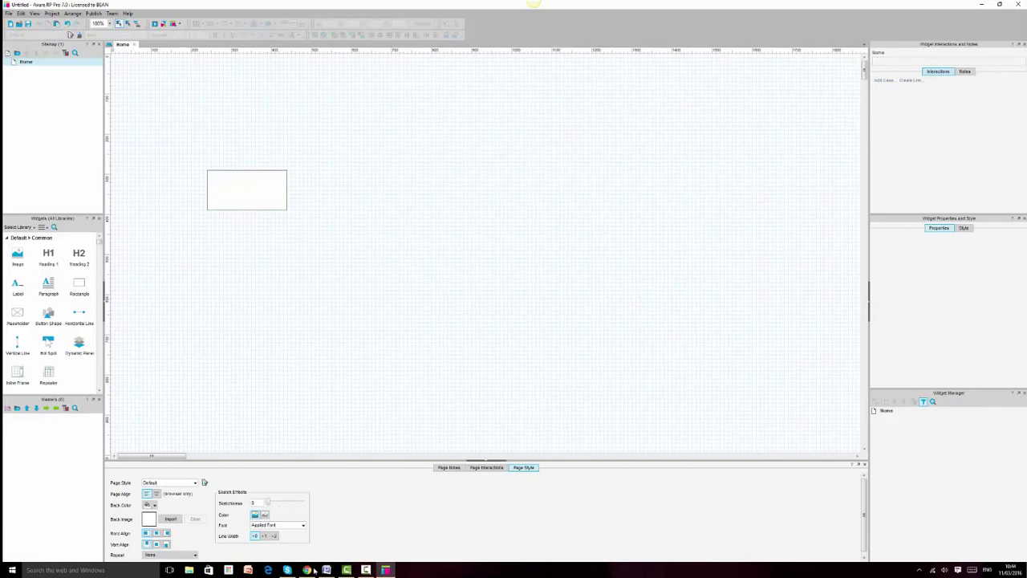
mouse_move(314, 570)
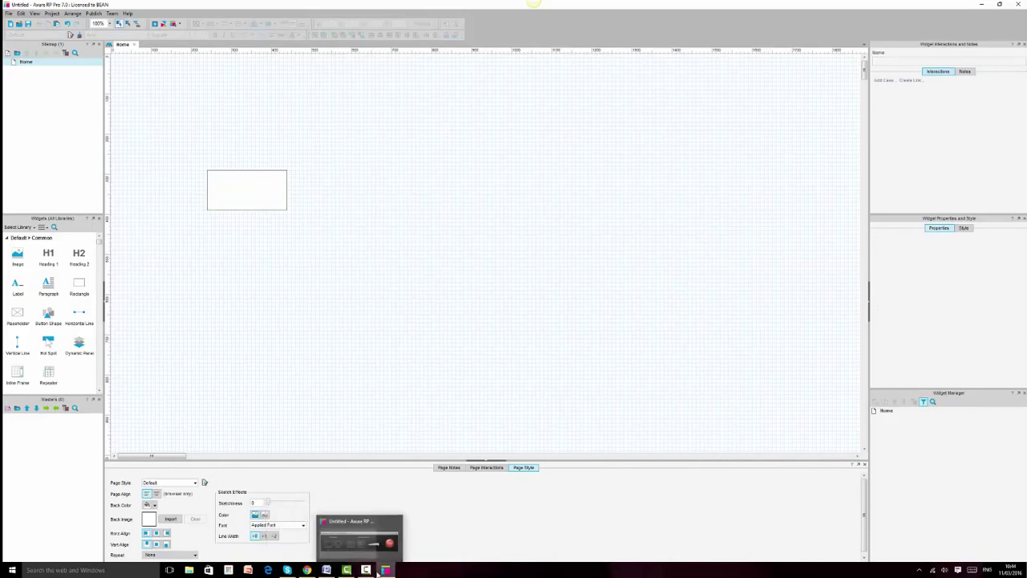
click(327, 570)
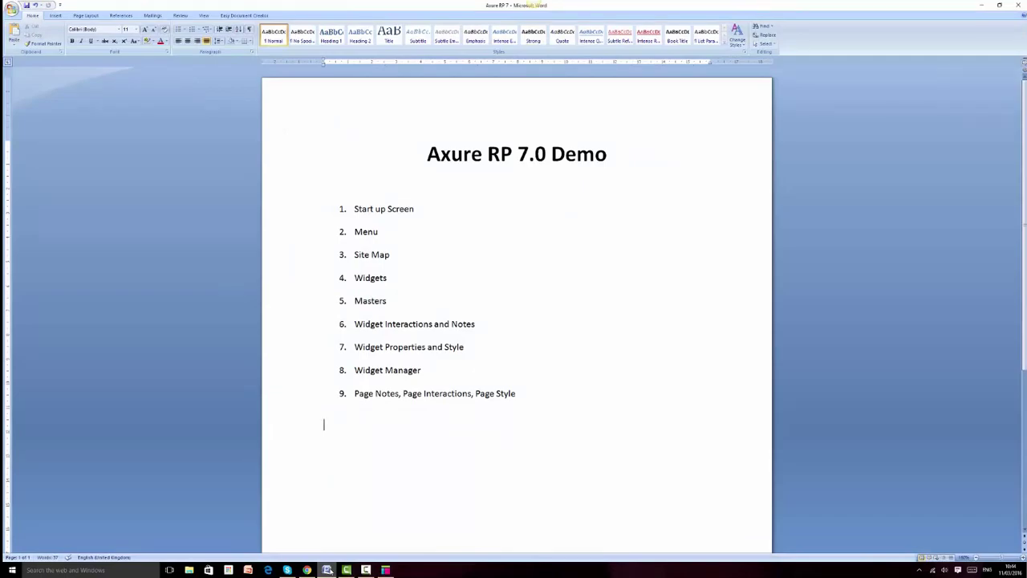
key(alt+Tab)
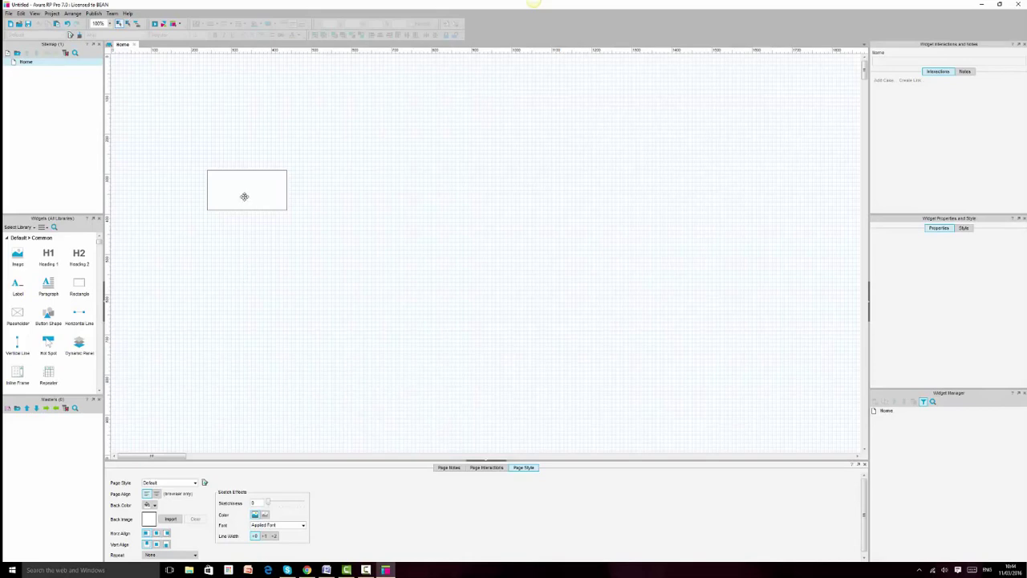
Move the rectangle and enlarge it into a big box on the canvas.
drag(244, 197, 306, 164)
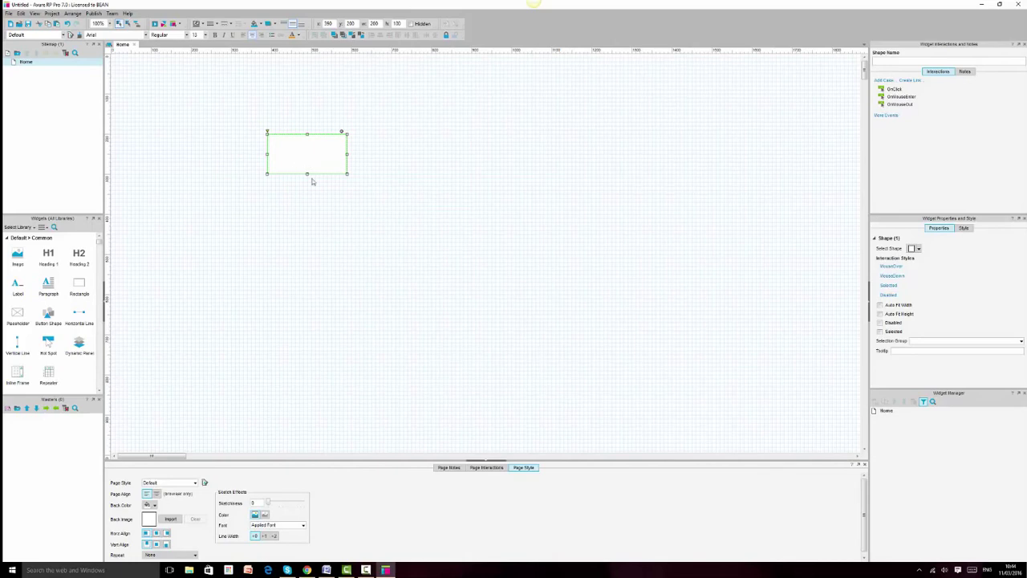
drag(347, 173, 535, 390)
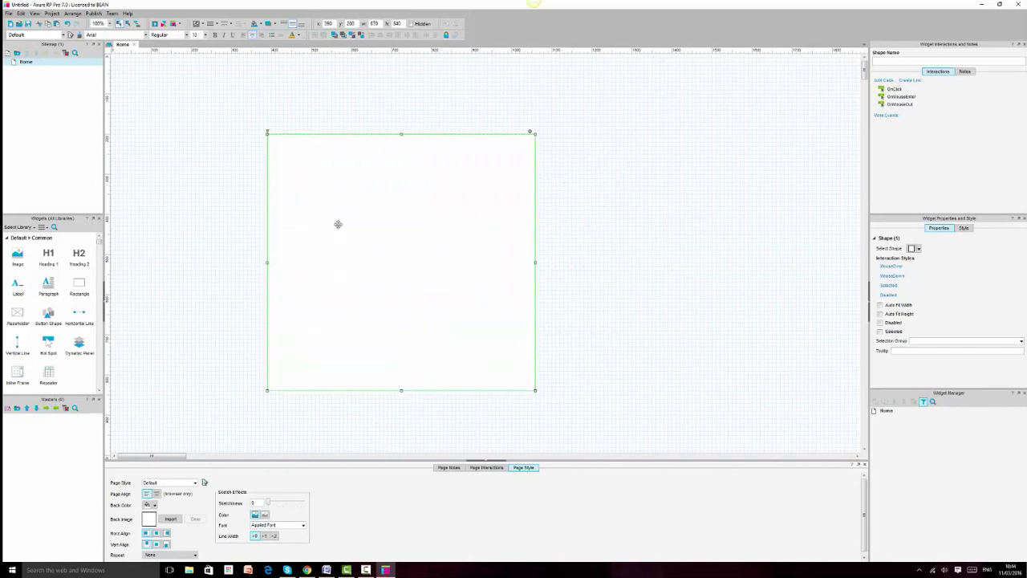
drag(338, 224, 256, 171)
Try the Ellipse shape, then flatten and square it back into a 670 × 230 rectangle.
click(187, 72)
click(216, 73)
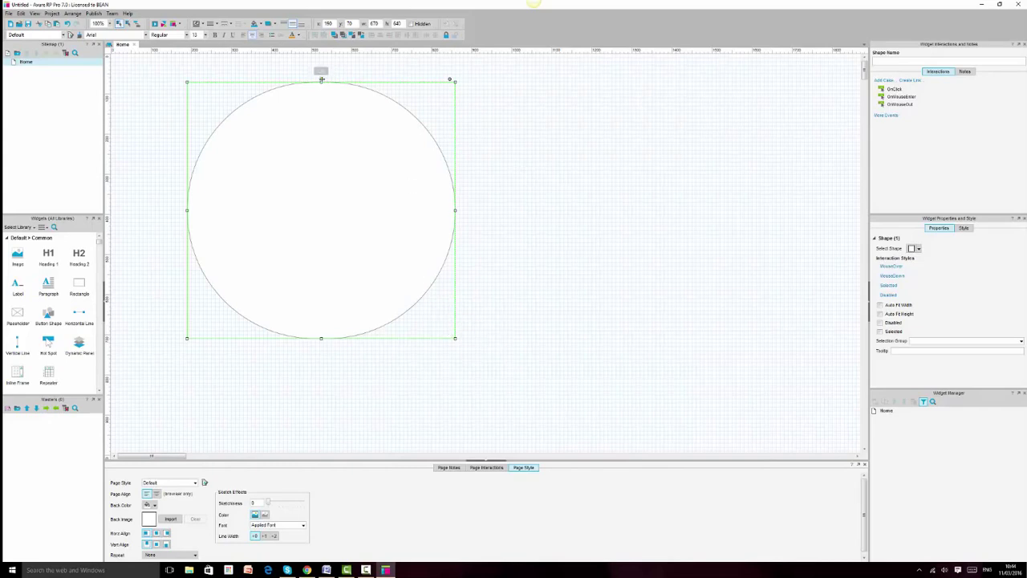
drag(320, 79, 321, 244)
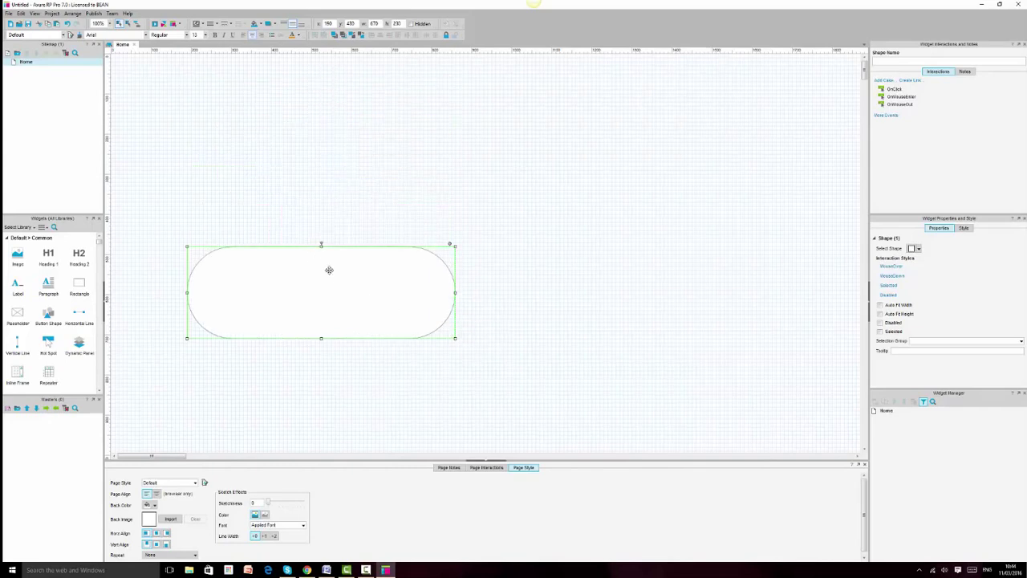
drag(320, 237, 185, 232)
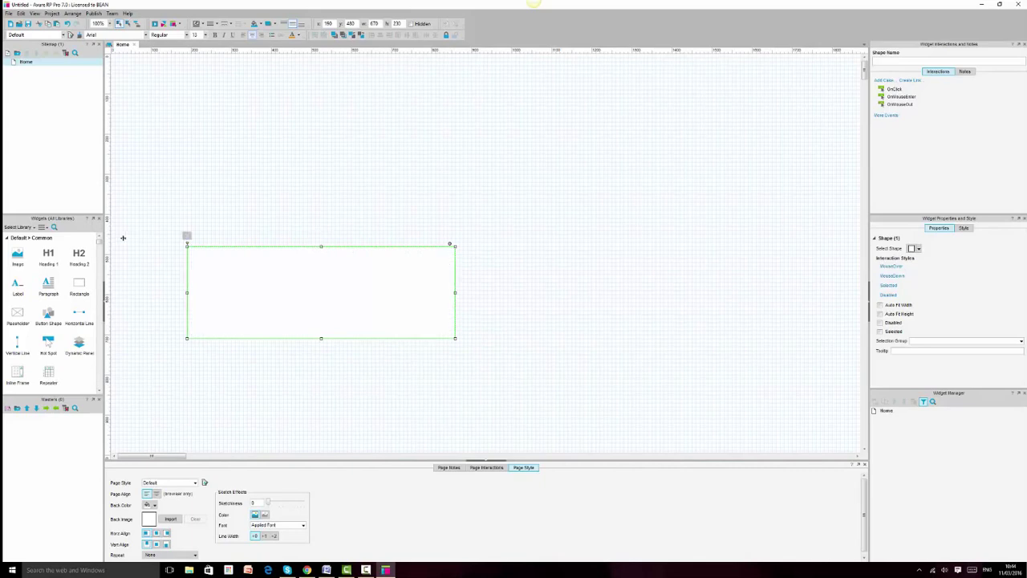
Give the rectangle a solid black fill after first trying orange.
click(964, 228)
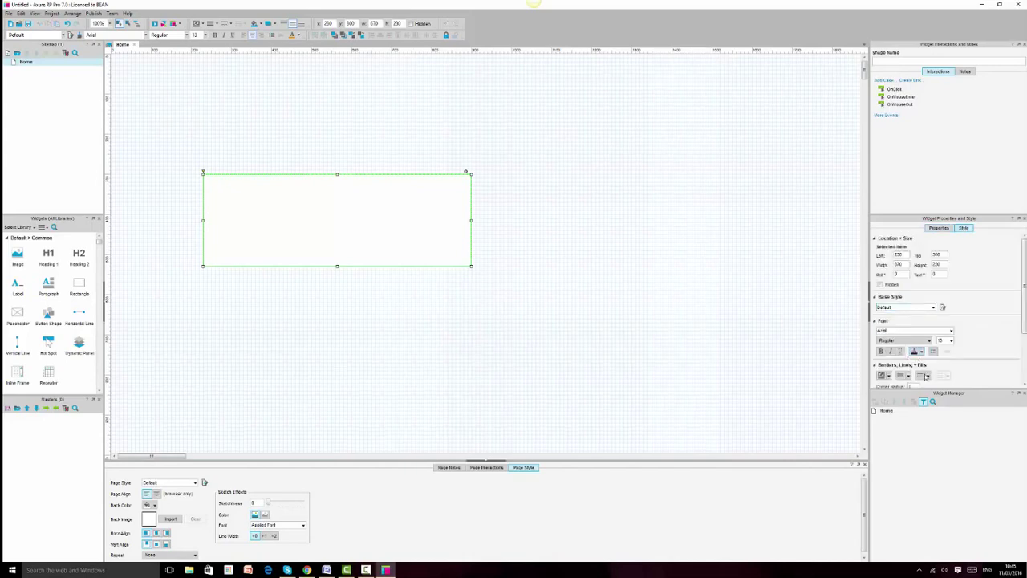
scroll(926, 376, down, 2)
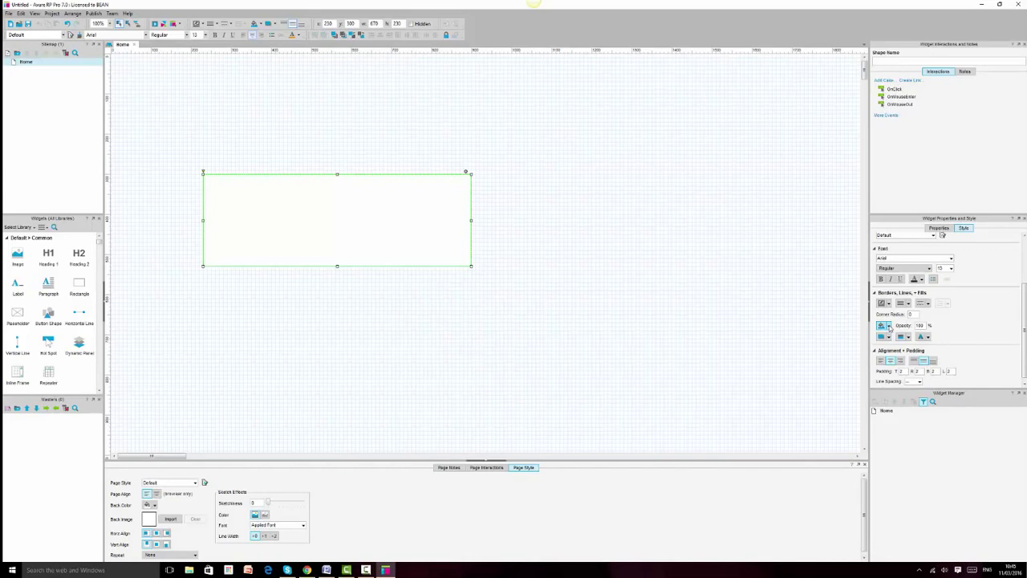
click(888, 327)
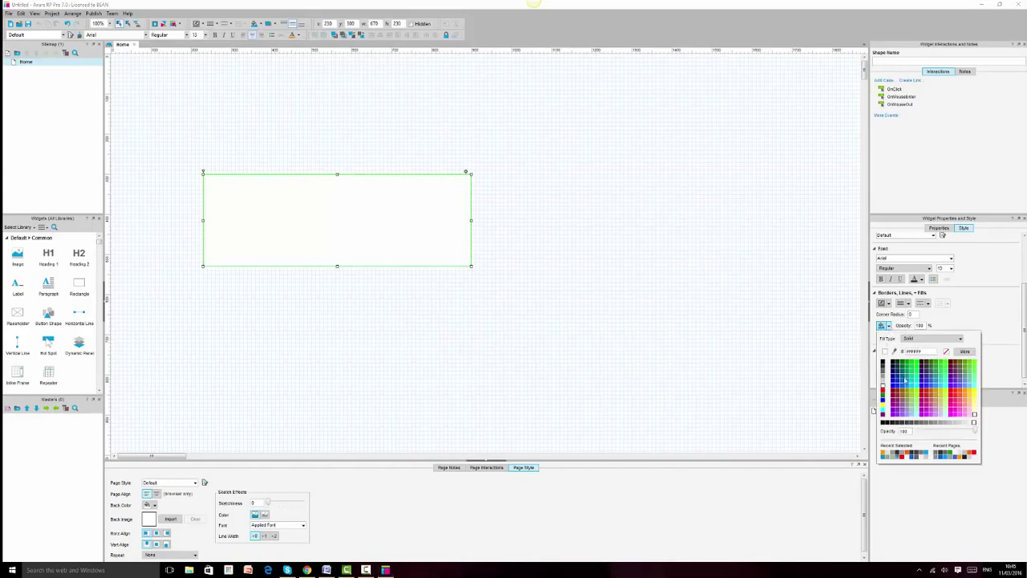
click(960, 393)
click(628, 309)
click(295, 219)
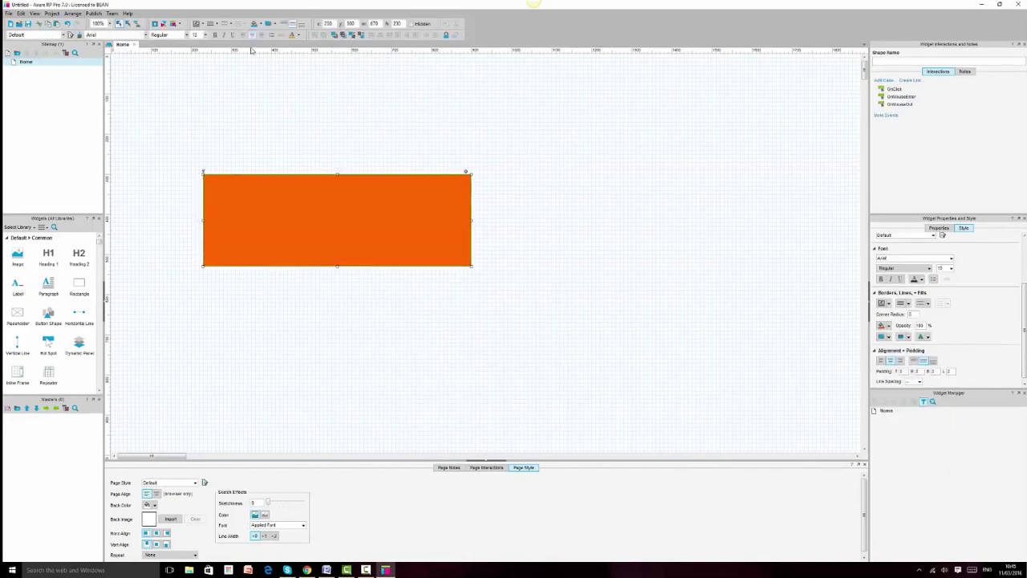
click(255, 24)
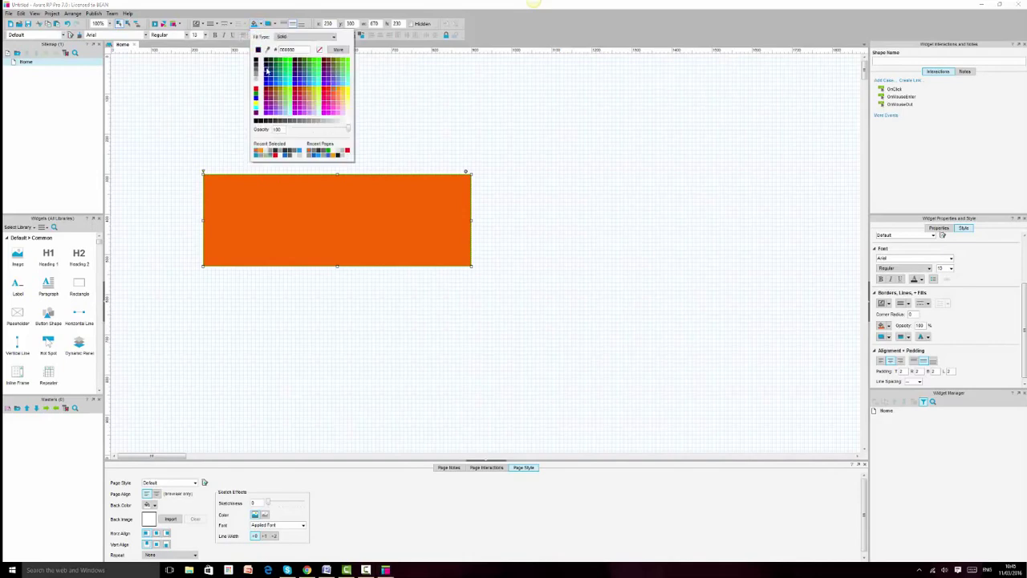
click(258, 60)
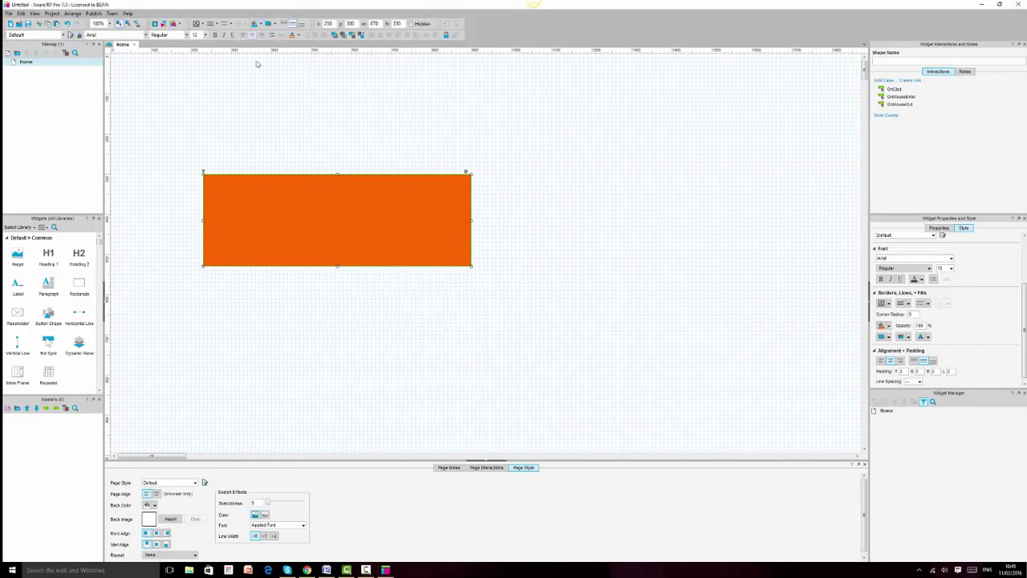
Add a drop shadow offset by 5 to the black rectangle.
click(275, 25)
click(271, 35)
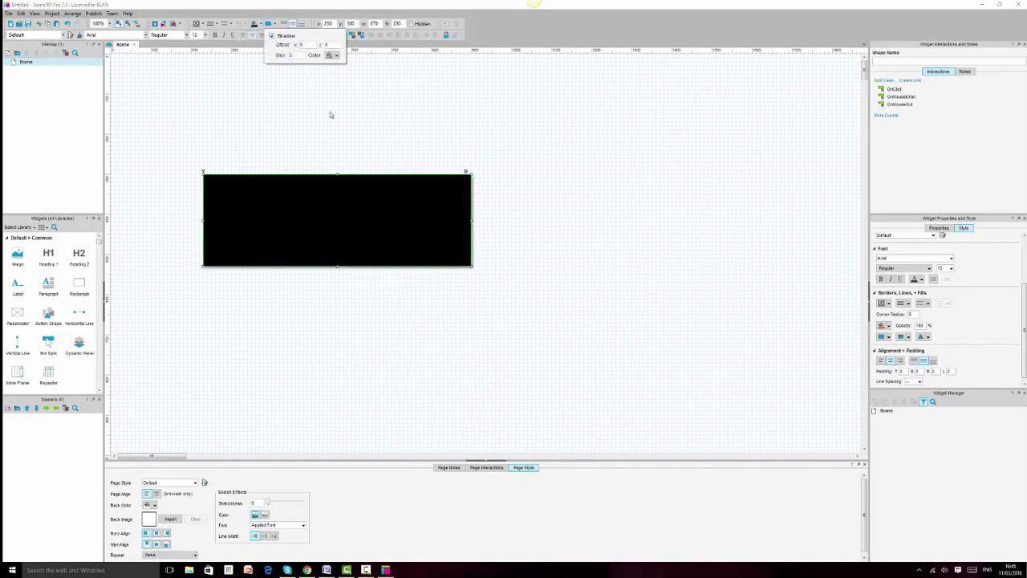
click(698, 336)
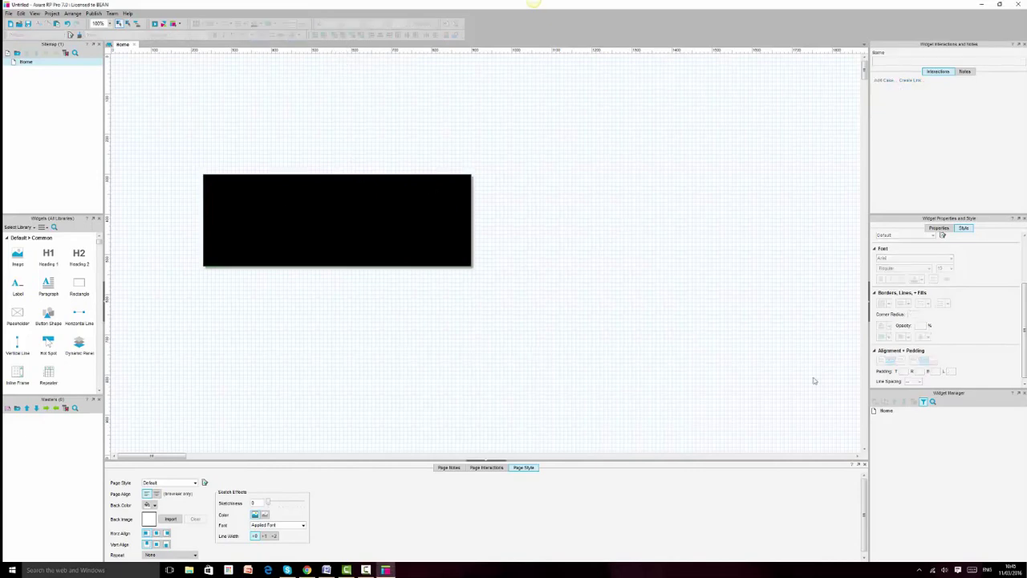
click(432, 235)
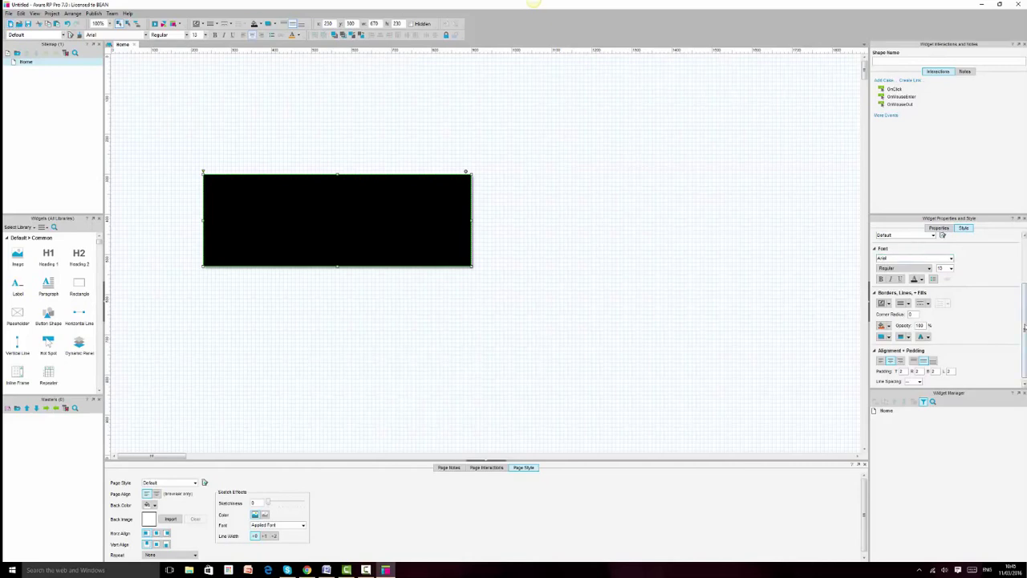
scroll(947, 313, down, 1)
scroll(942, 231, up, 3)
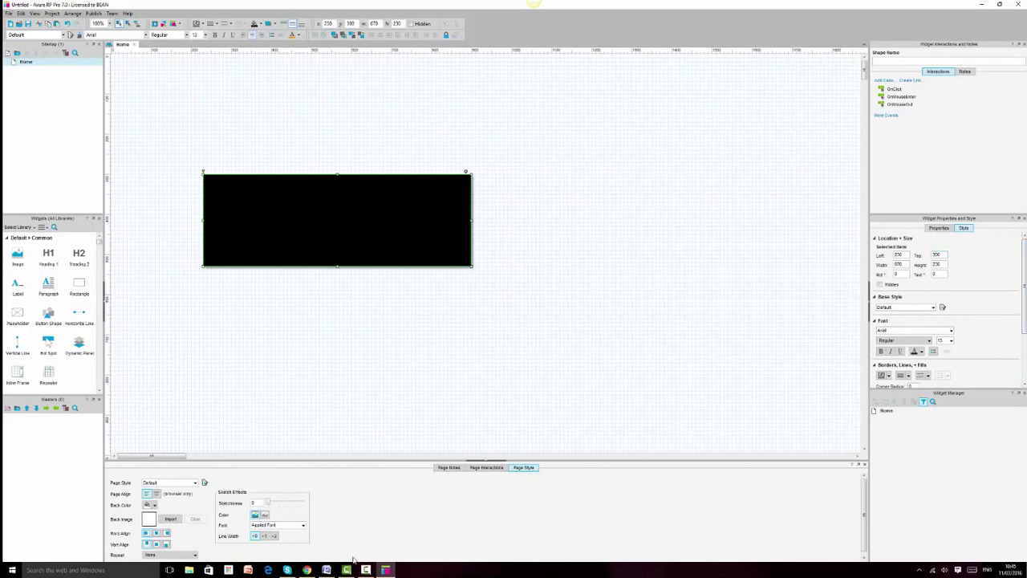
mouse_move(349, 571)
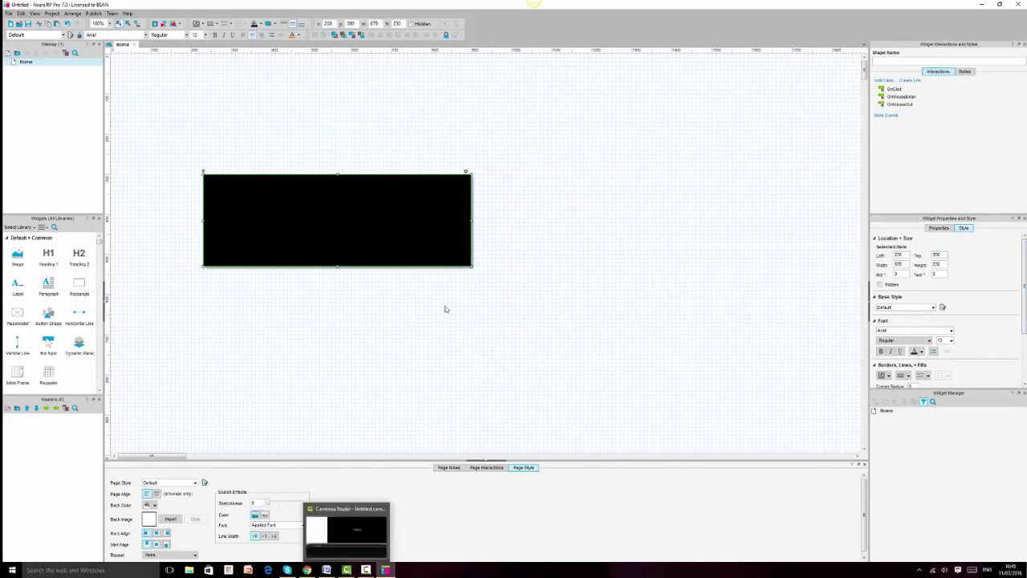
Switch to the Word demo outline and back to the Axure prototype.
click(326, 570)
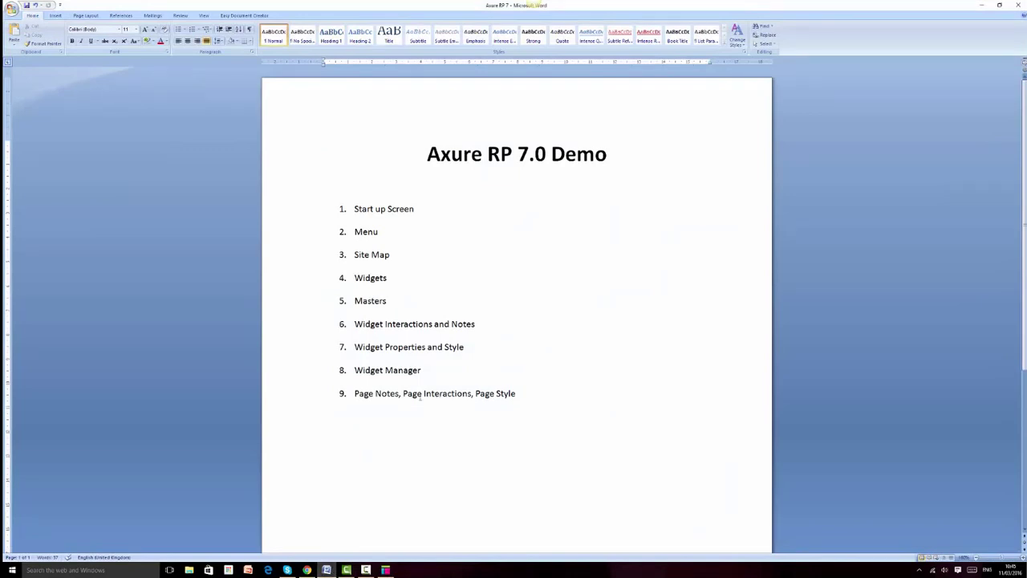
click(386, 569)
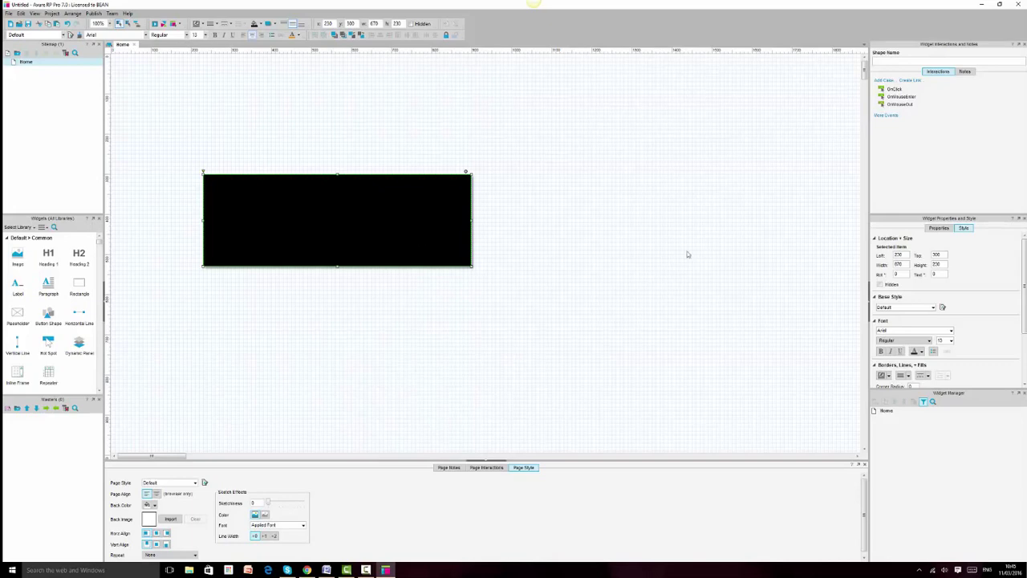
Convert the black rectangle into a dynamic panel.
right_click(382, 202)
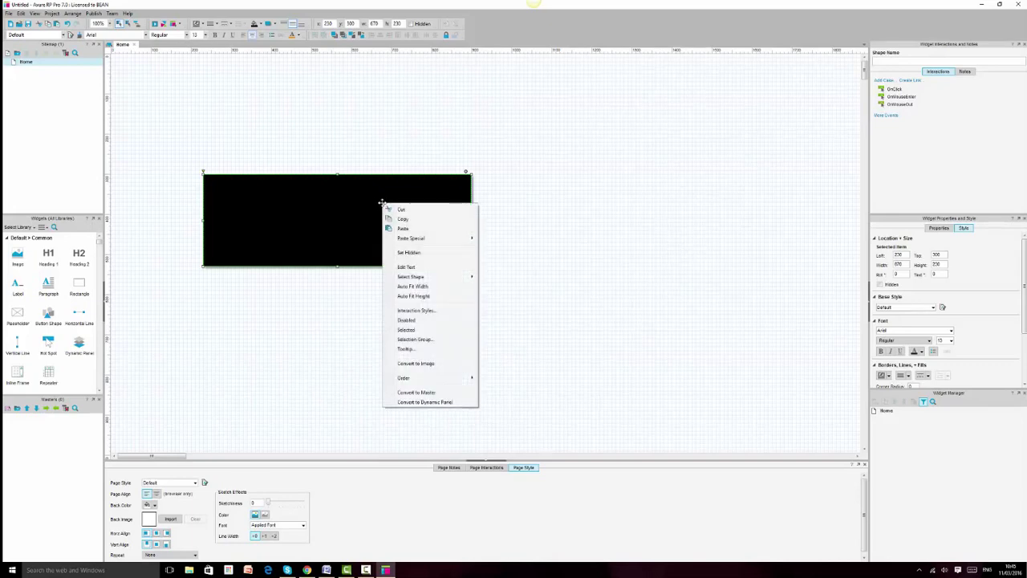
click(450, 401)
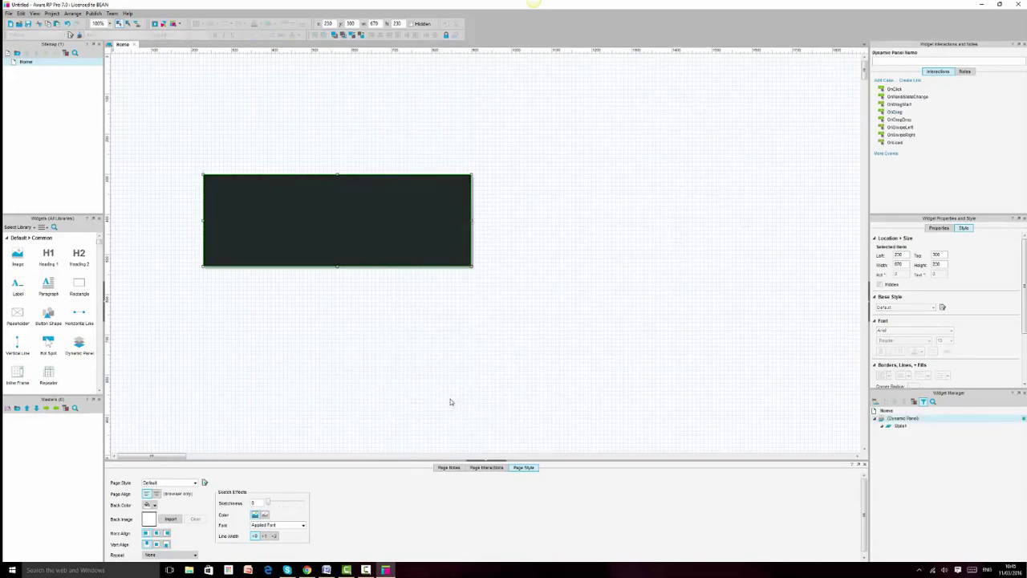
mouse_move(913, 419)
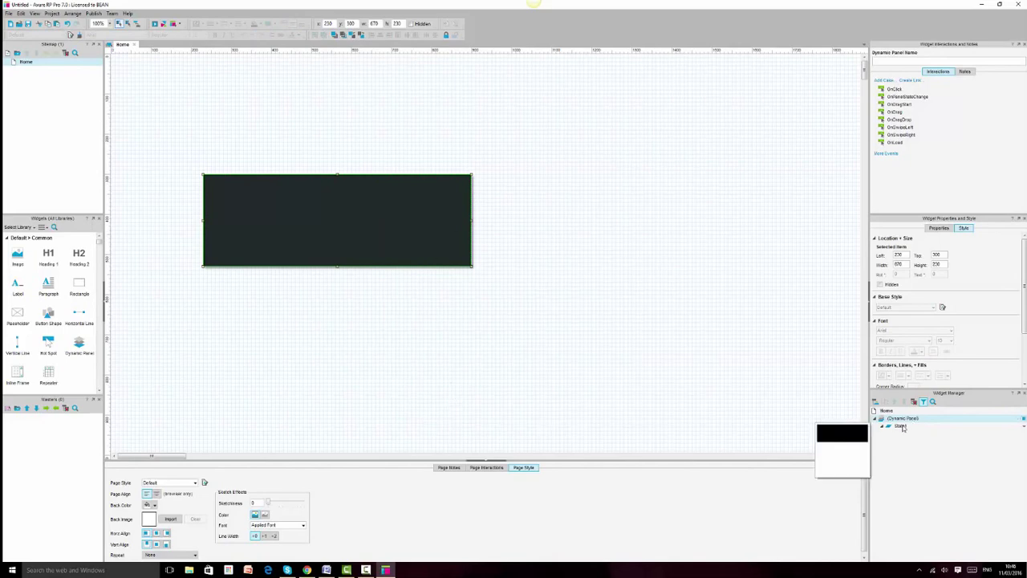
click(532, 372)
Add New Page 1 to the sitemap and open it, then return to Home.
click(8, 54)
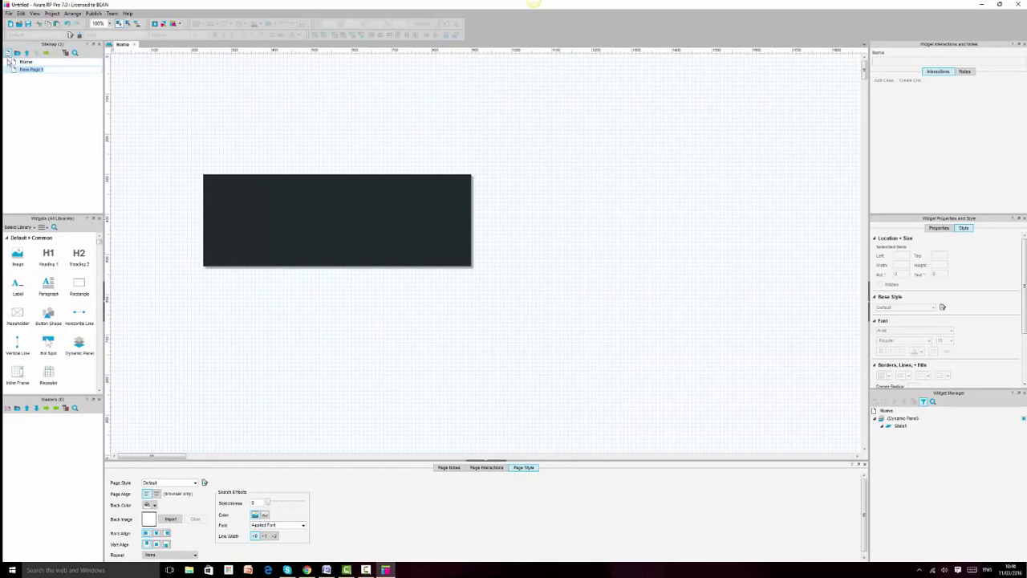
double_click(32, 70)
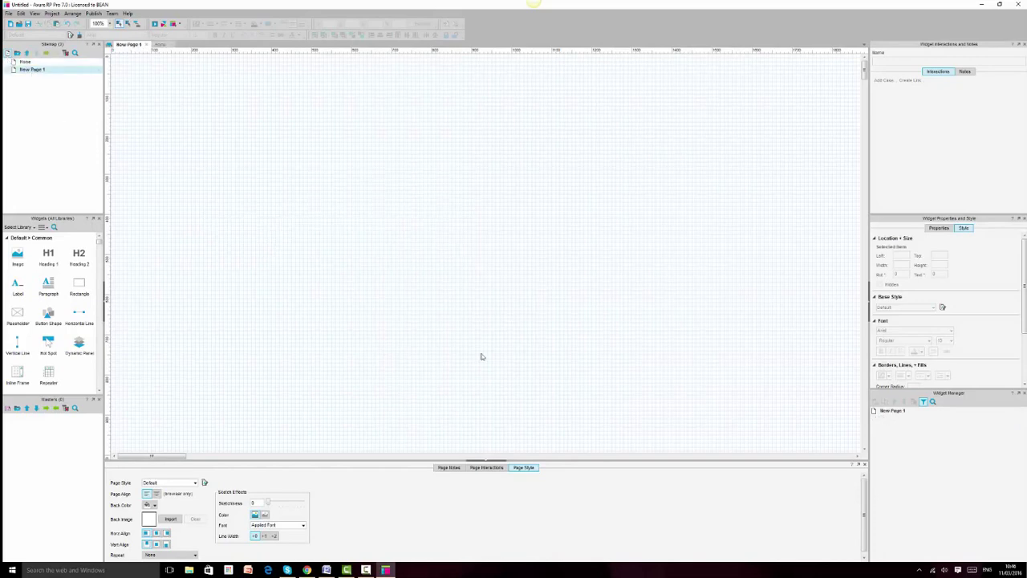
double_click(26, 62)
mouse_move(28, 65)
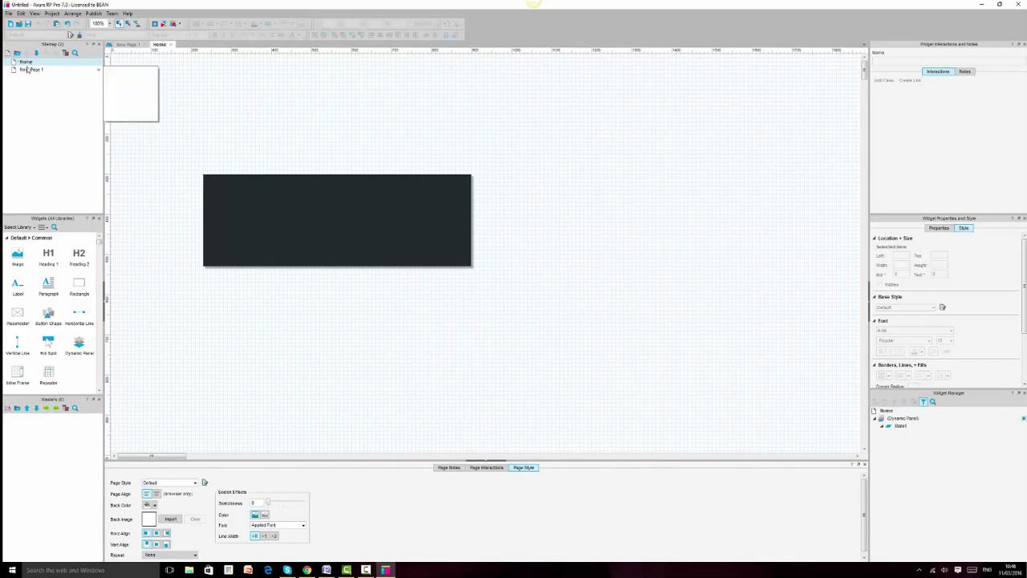
mouse_move(892, 428)
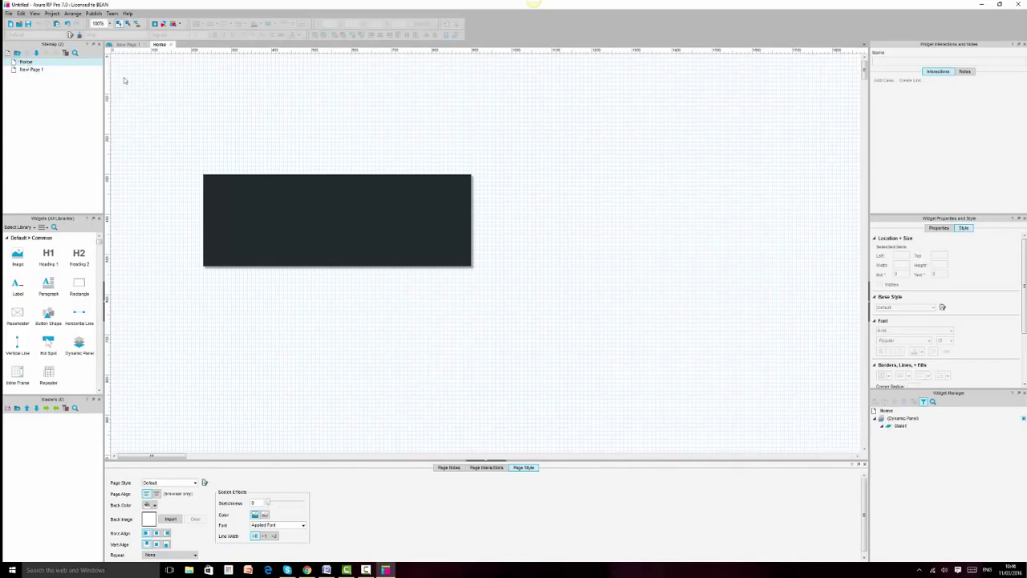
click(33, 71)
double_click(32, 71)
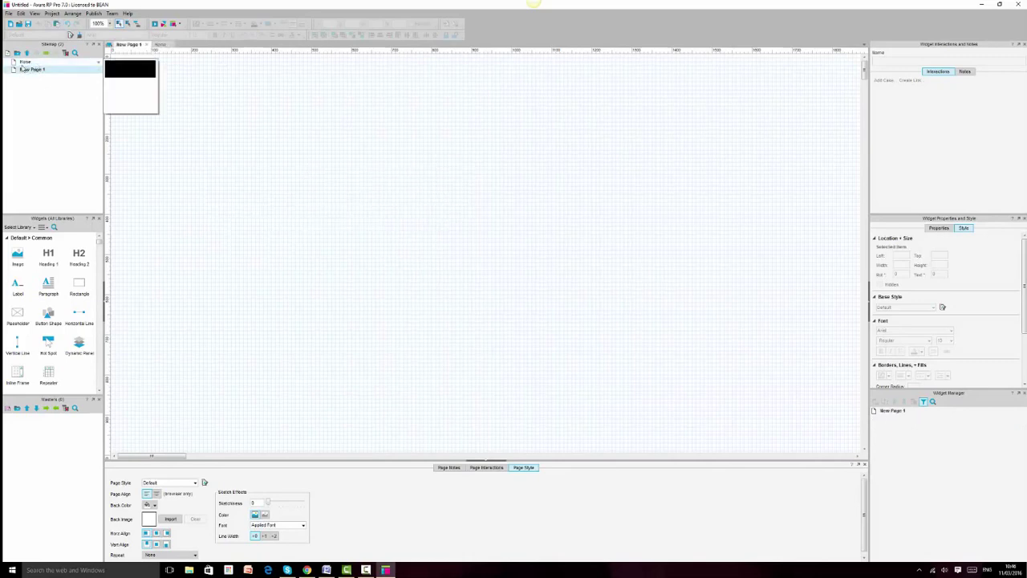
double_click(22, 64)
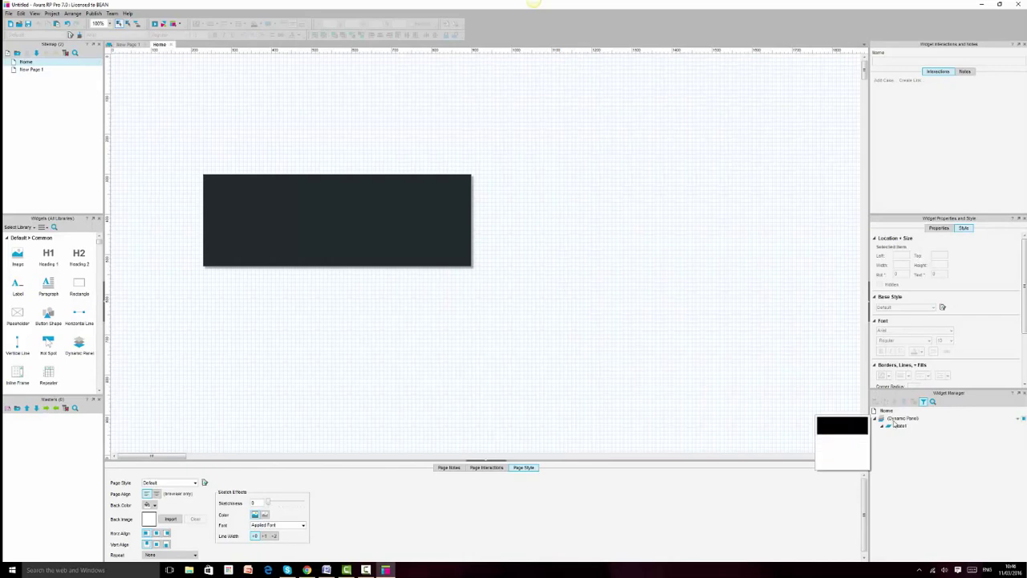
Select the dynamic panel and its State1, briefly checking the Word outline.
drag(165, 99, 660, 400)
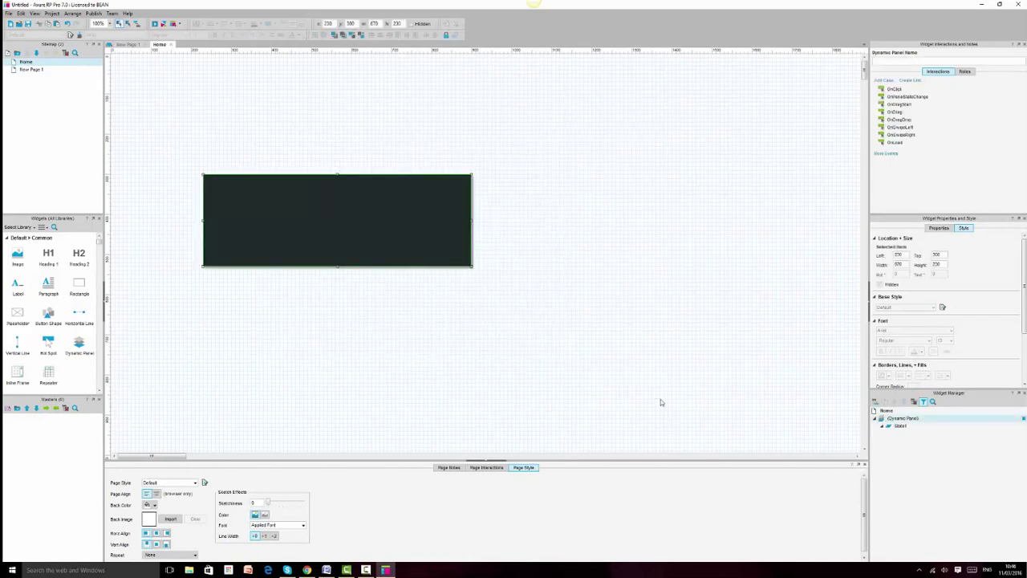
click(895, 427)
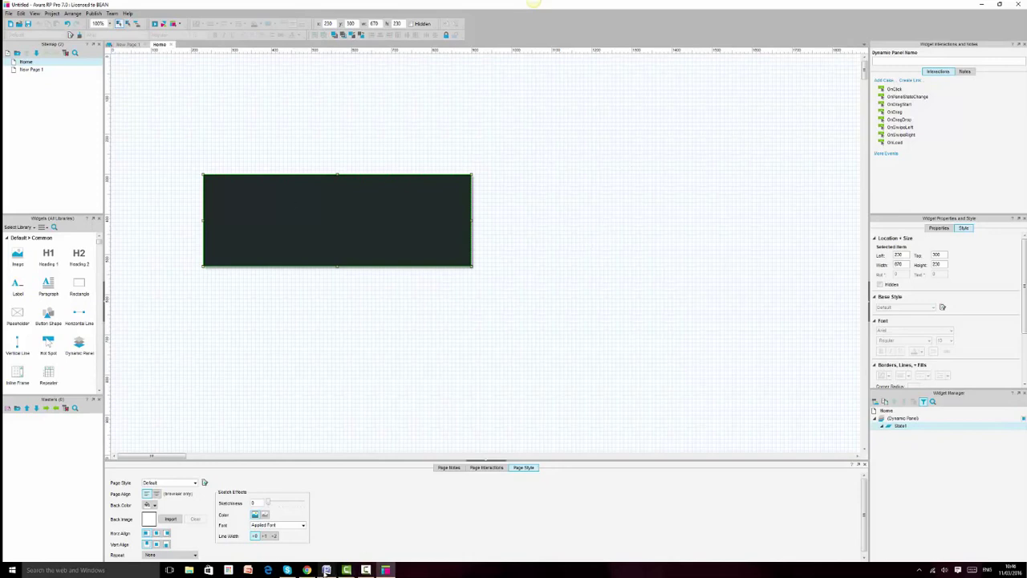
click(326, 570)
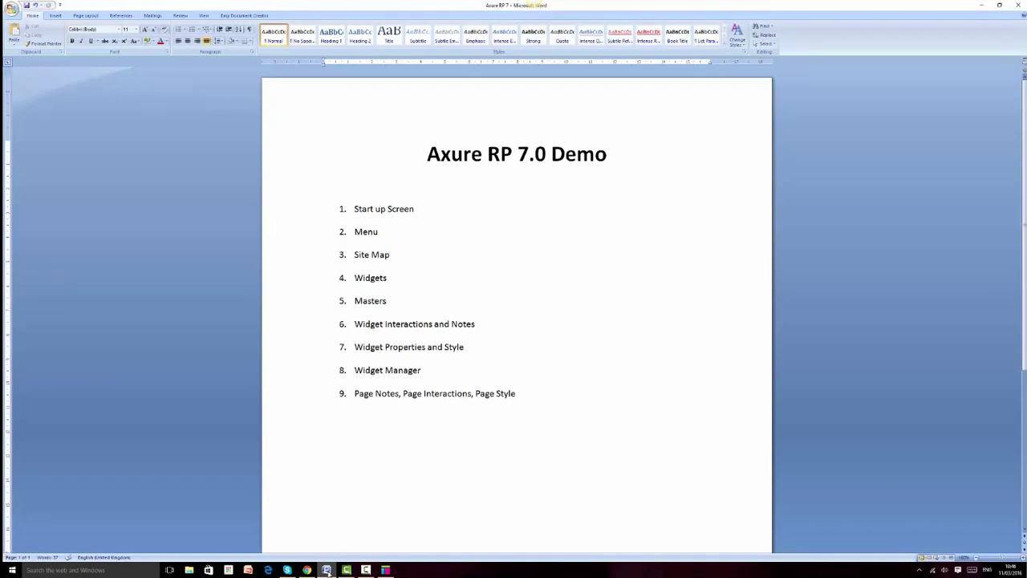
click(327, 570)
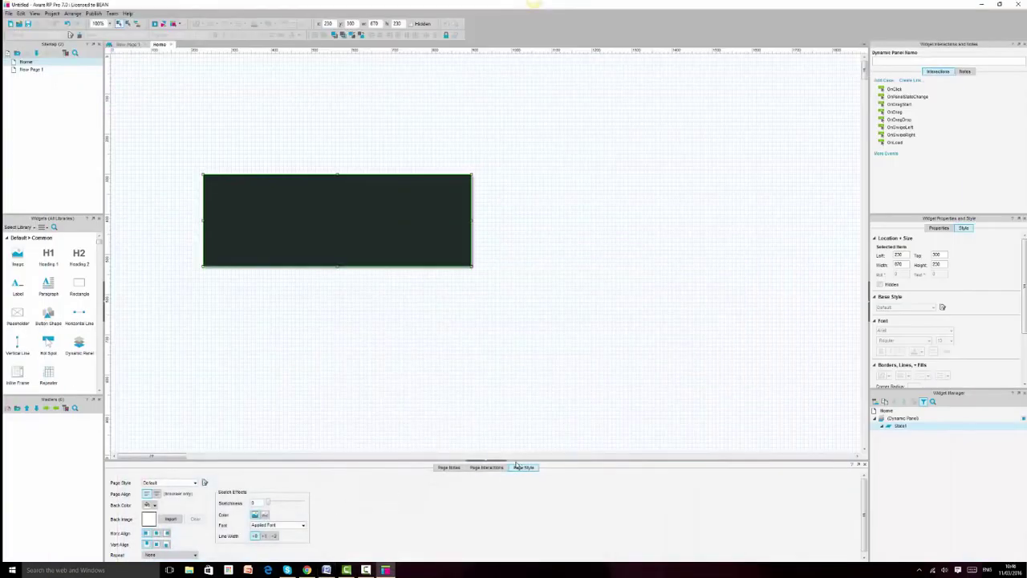
Show the Home page notes, then drag the dynamic panel to position 150, 90.
click(448, 467)
click(157, 516)
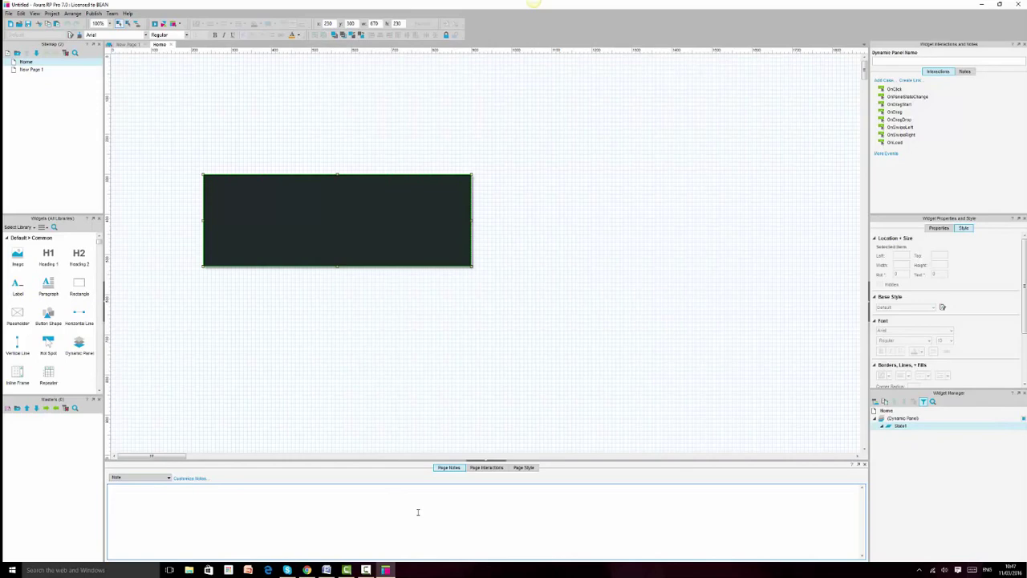
click(321, 184)
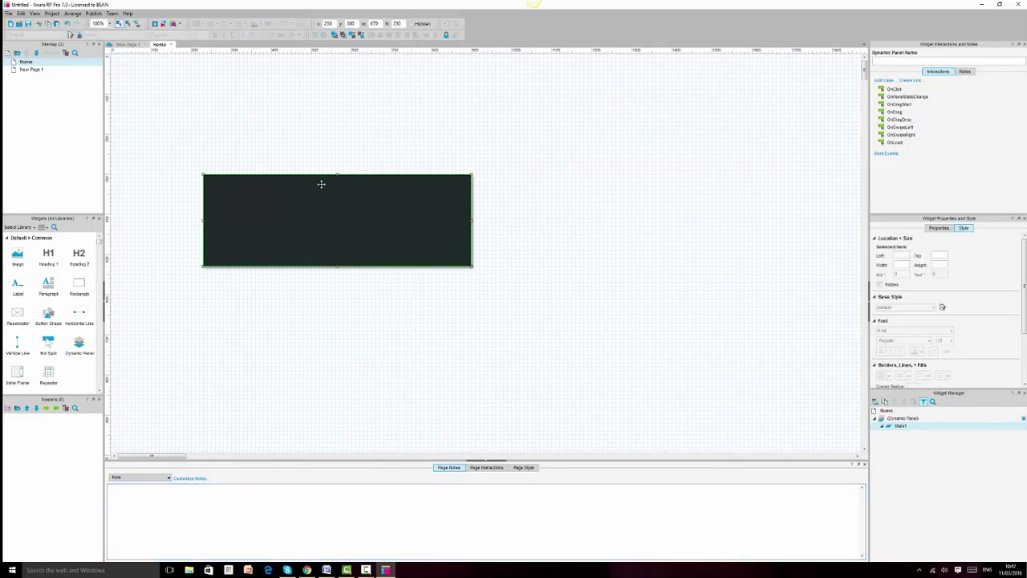
drag(321, 184, 306, 145)
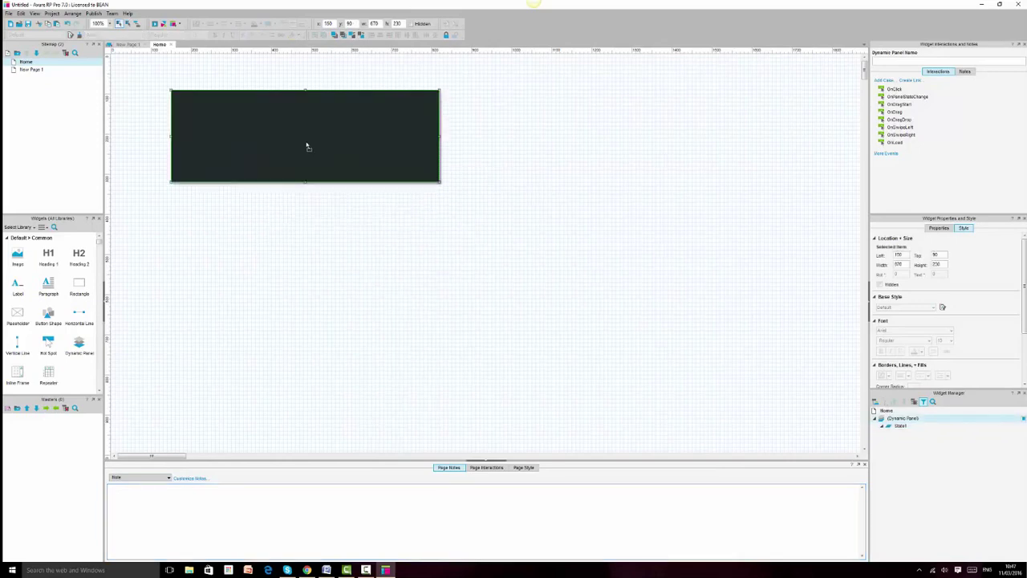
View the Home page's interaction events and the dynamic panel's name field.
click(488, 467)
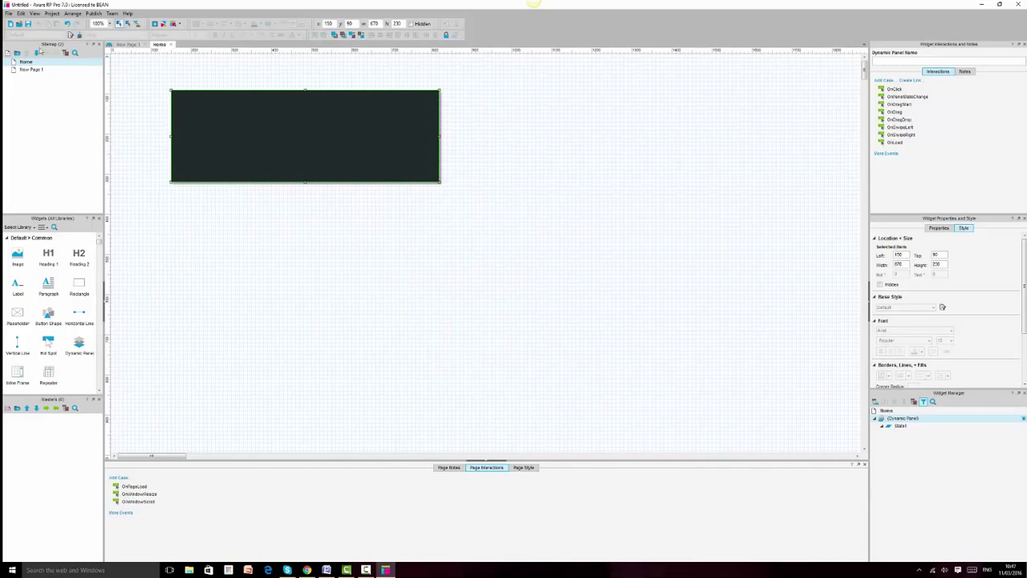
mouse_move(27, 64)
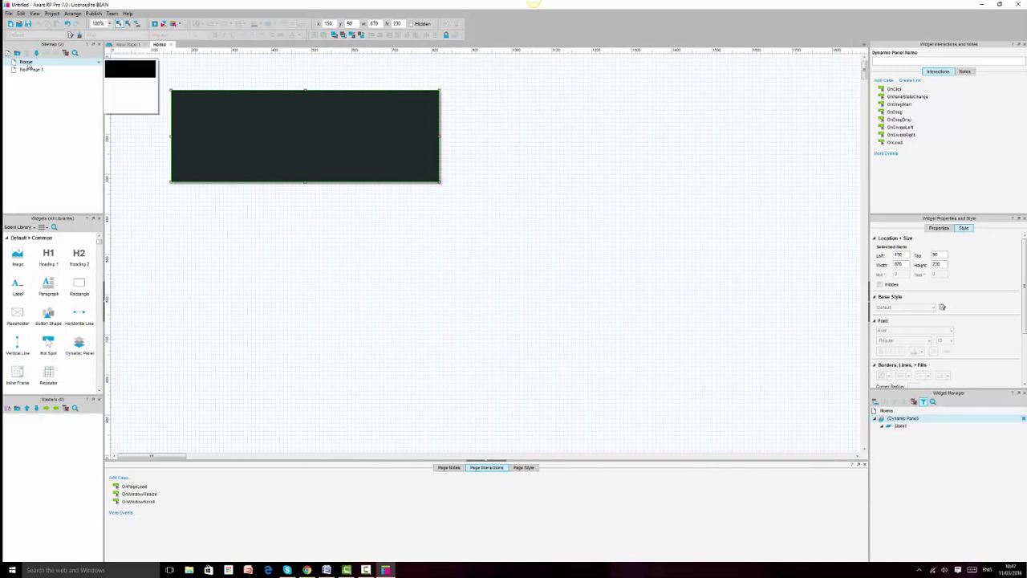
click(924, 59)
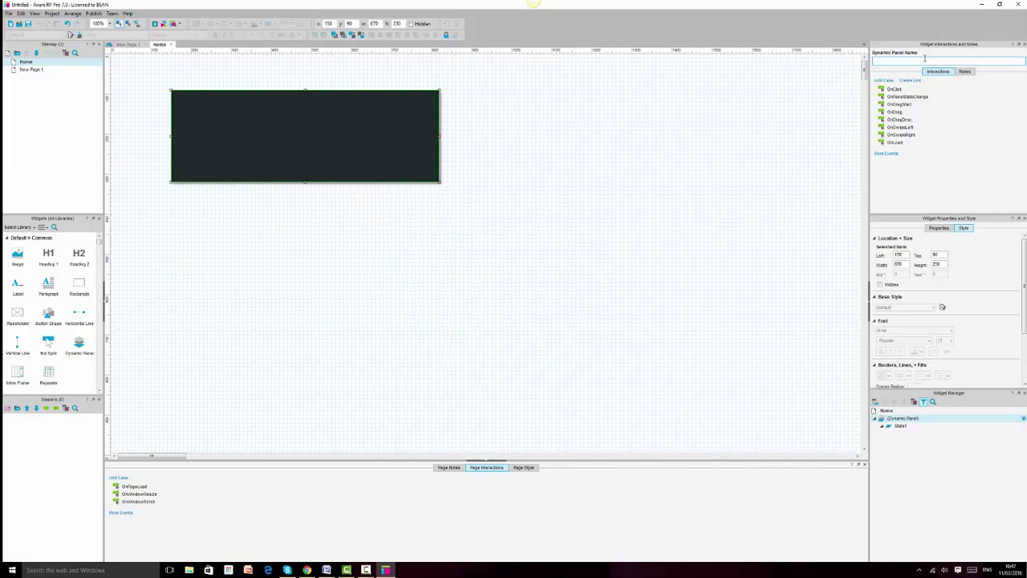
click(554, 340)
Open the dynamic panel's State Manager, cancel it, and show Page Style settings.
double_click(351, 153)
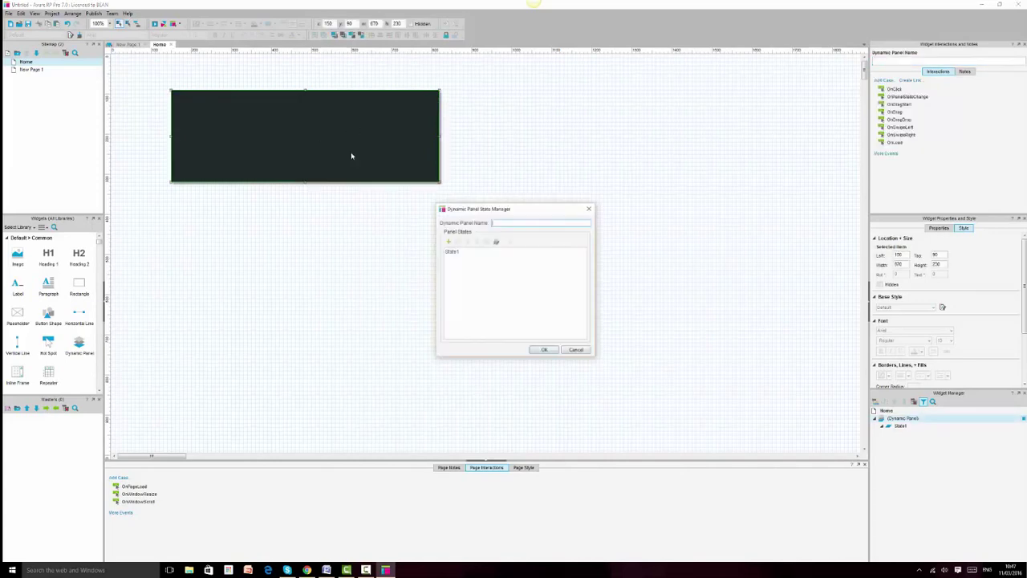
click(574, 350)
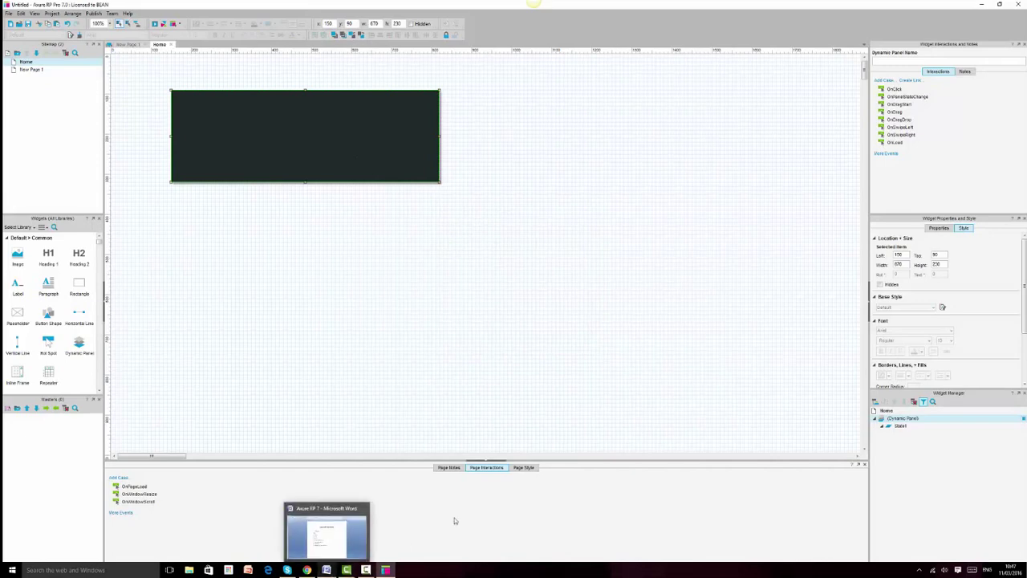
click(523, 467)
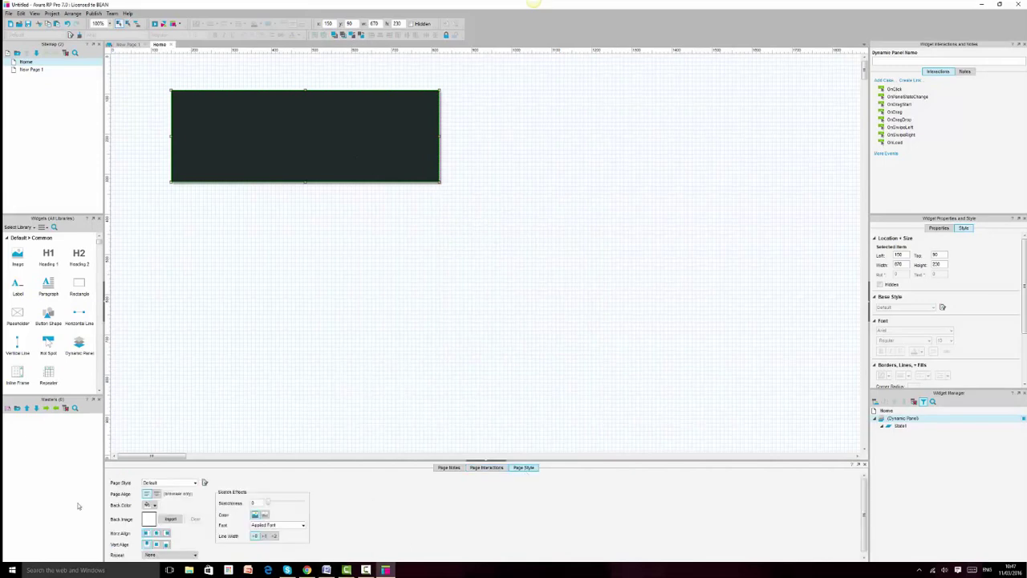
Centre-align the Home page and raise its Sketchiness above 0.
click(158, 497)
drag(268, 504, 291, 503)
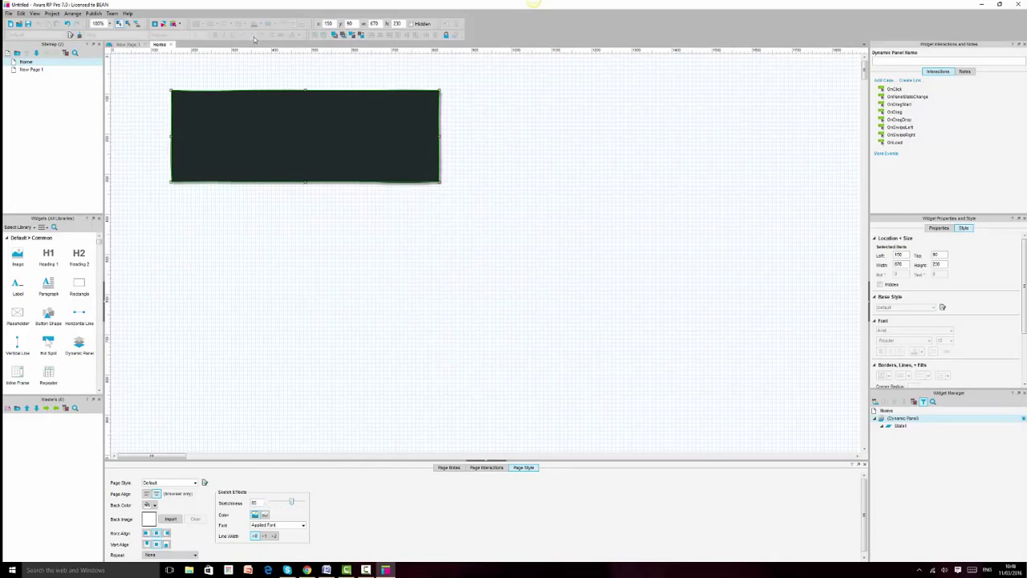
Open State1 and stretch its black rectangle into a 1180 by 110 bar.
double_click(902, 426)
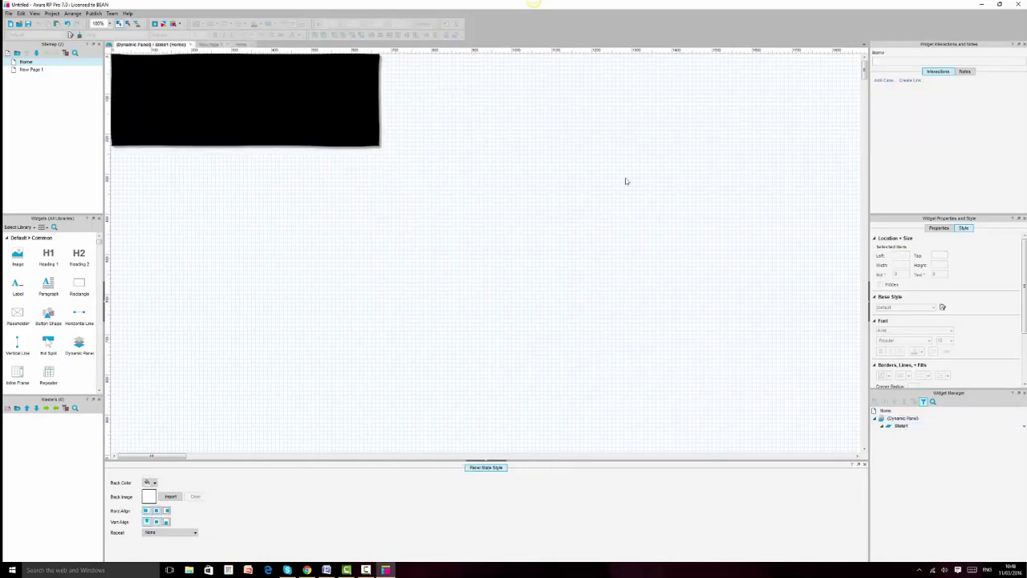
click(282, 214)
click(313, 114)
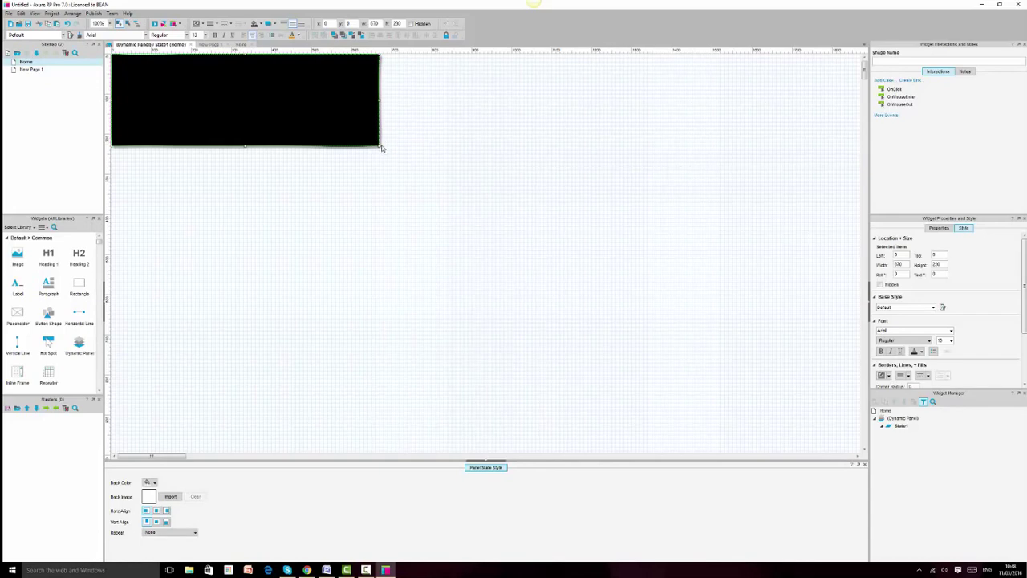
drag(379, 146, 585, 94)
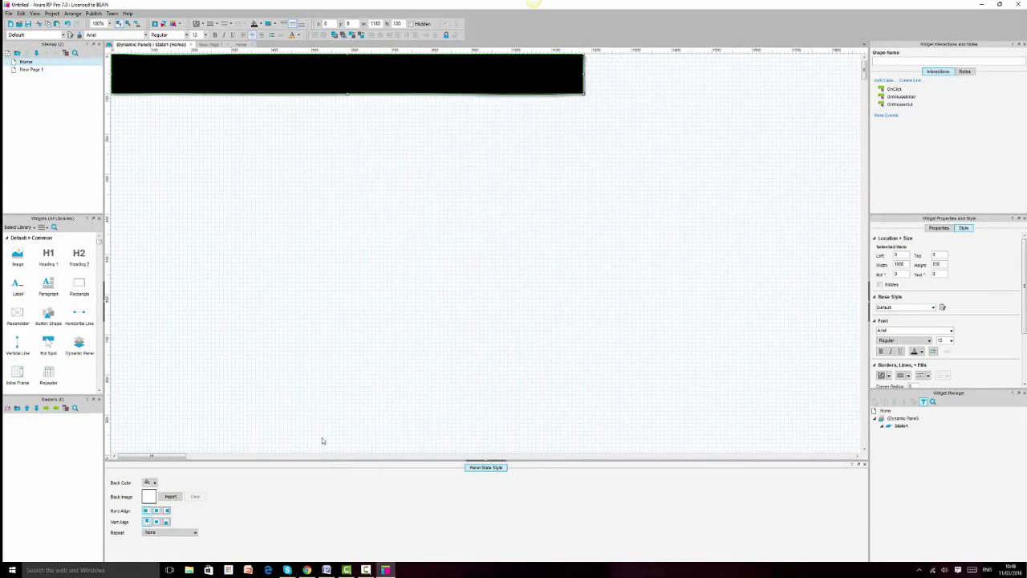
click(331, 166)
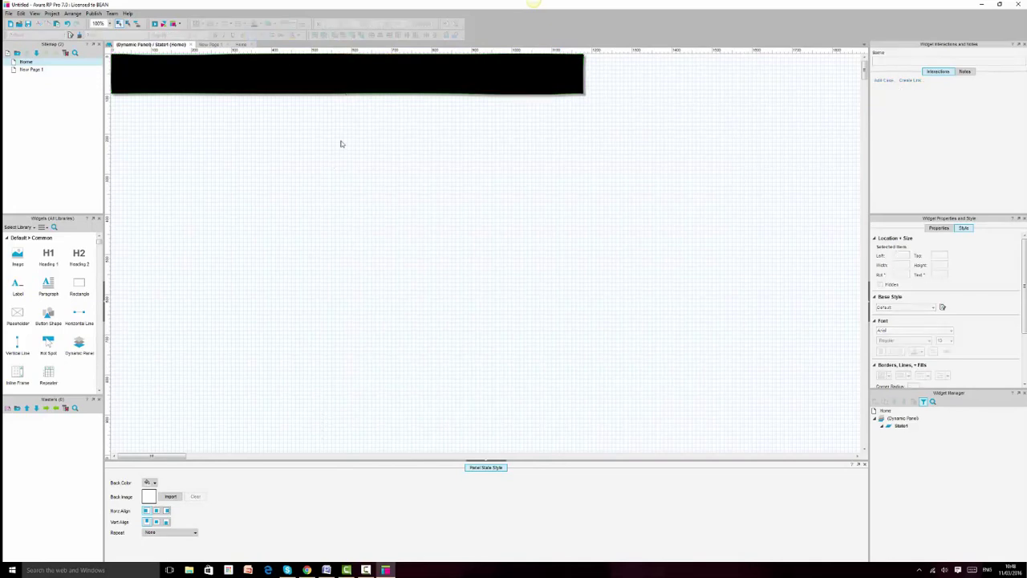
Select the black bar at 0, 0 inside State1.
click(354, 75)
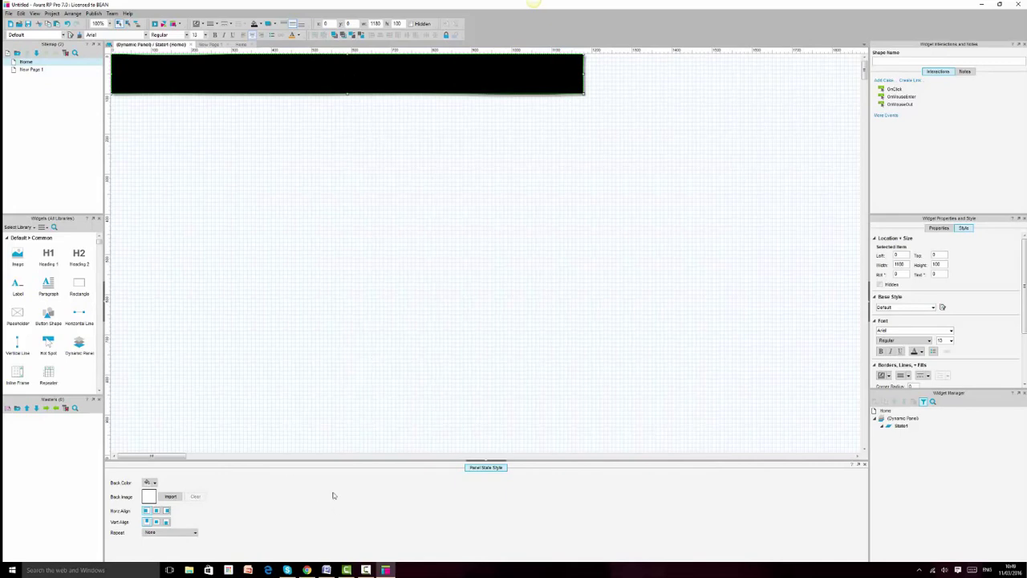
click(327, 570)
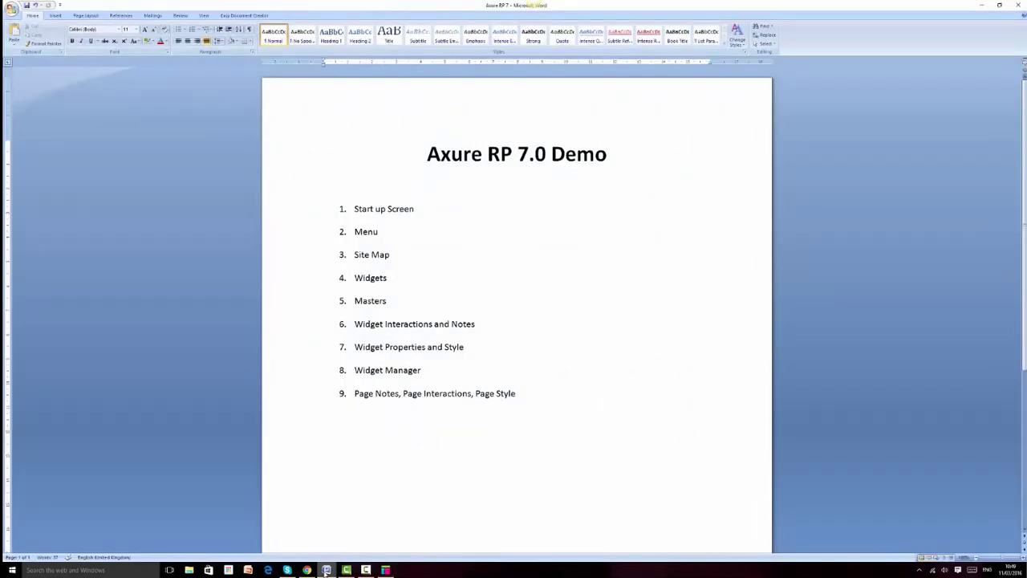